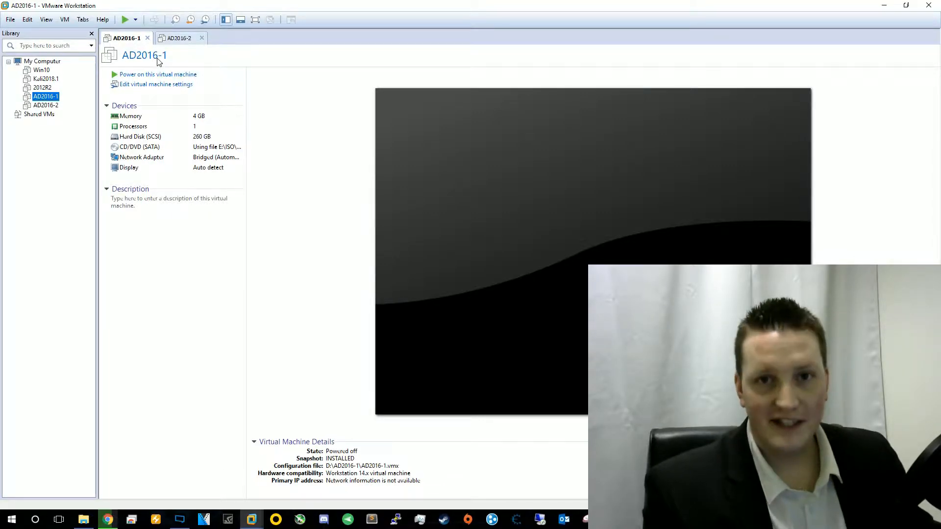
- Show the summary page of the powered-off AD2016-2 virtual machine
left_click(177, 38)
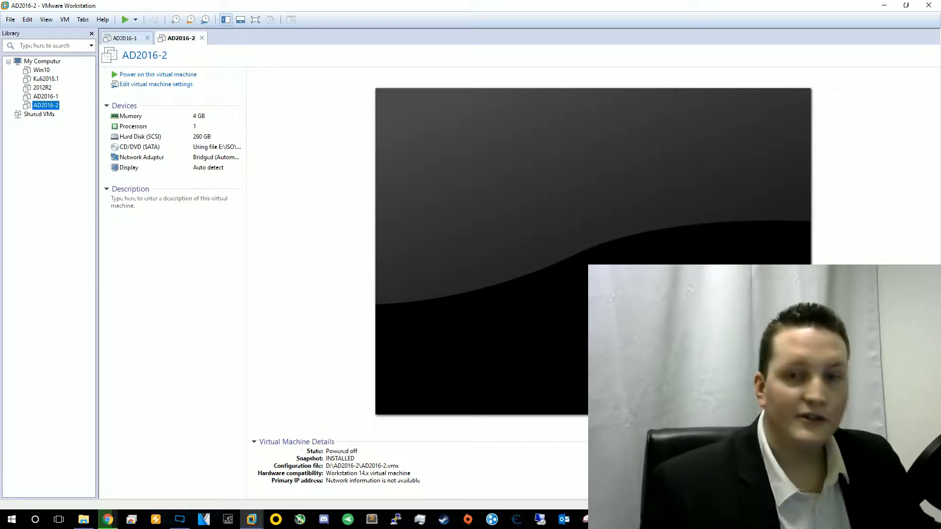
- Power on both the AD2016-2 and AD2016-1 virtual machines
left_click(158, 74)
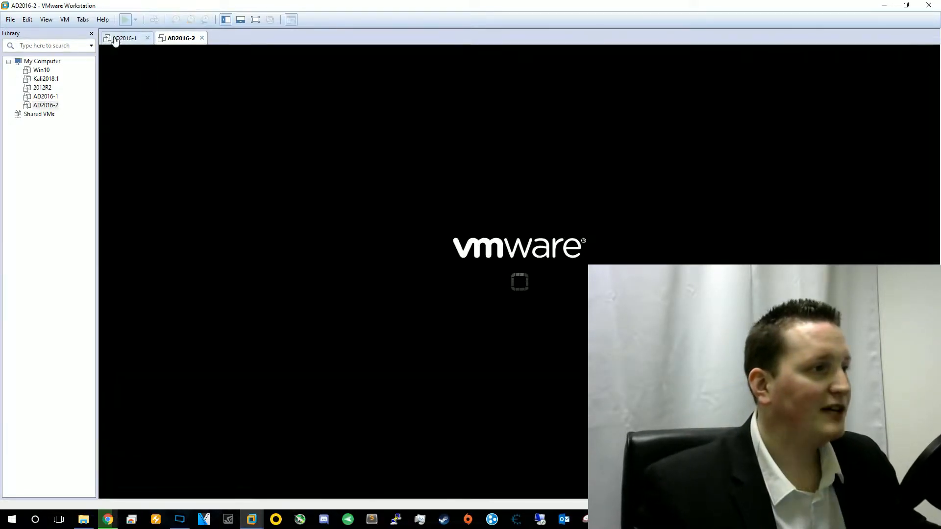
left_click(118, 38)
left_click(147, 74)
- Put the AD2016-1 console in full screen and sign in with the administrator password
left_click(65, 20)
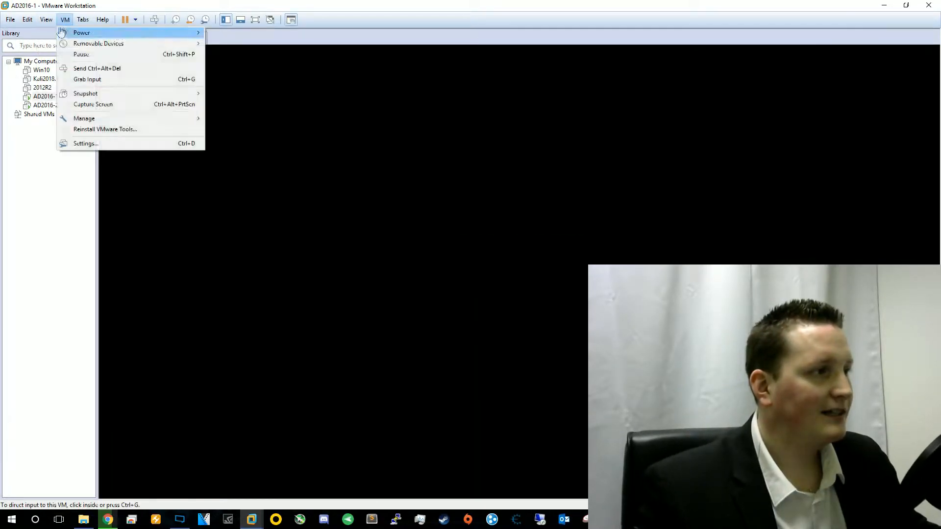
left_click(52, 30)
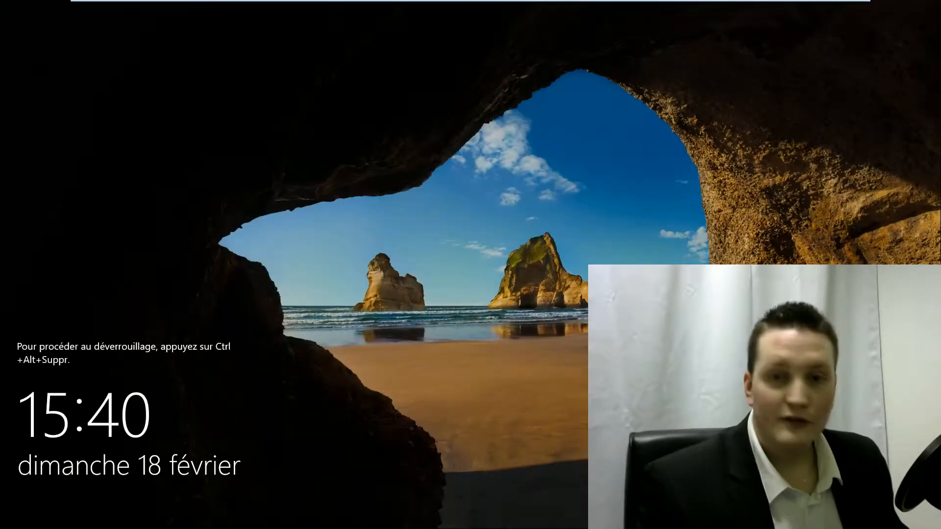
key("ctrl+alt+Insert")
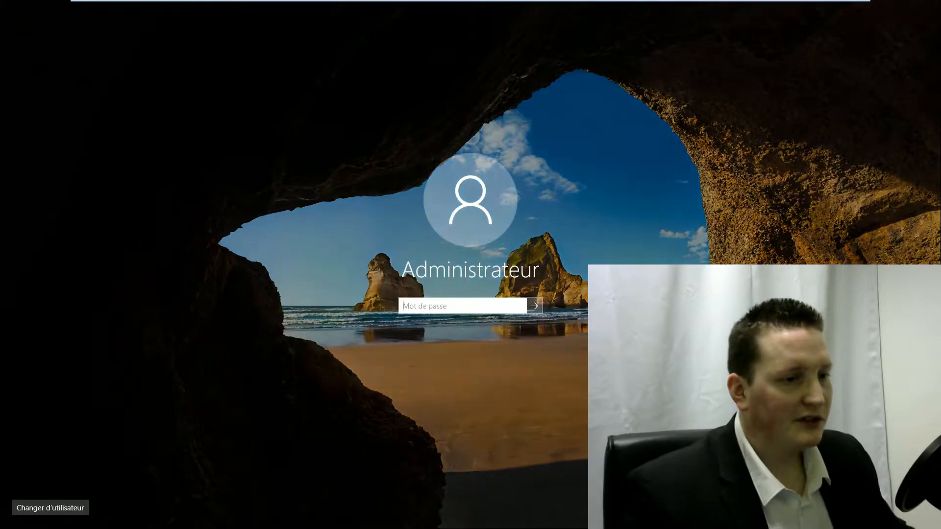
type("•••••••••")
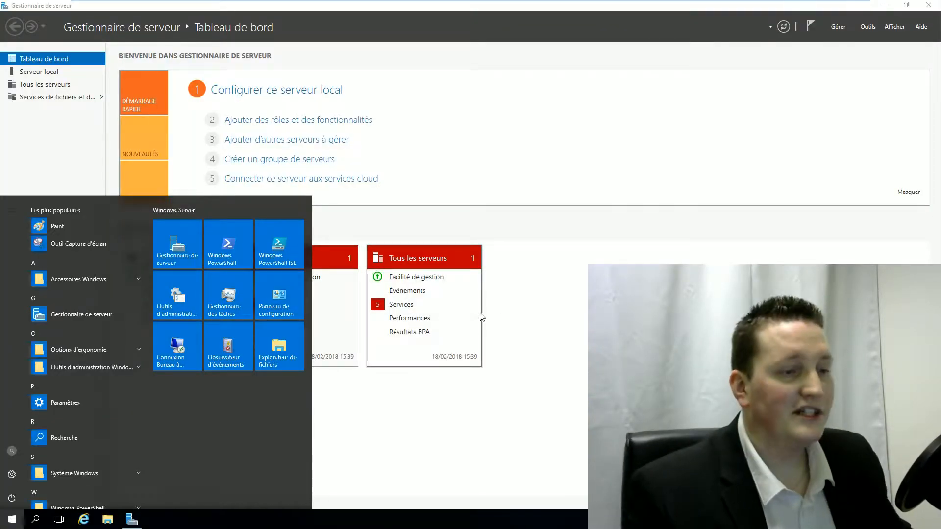
- Launch the Add Roles and Features wizard for a role-based installation targeting AD2016-1
left_click(743, 114)
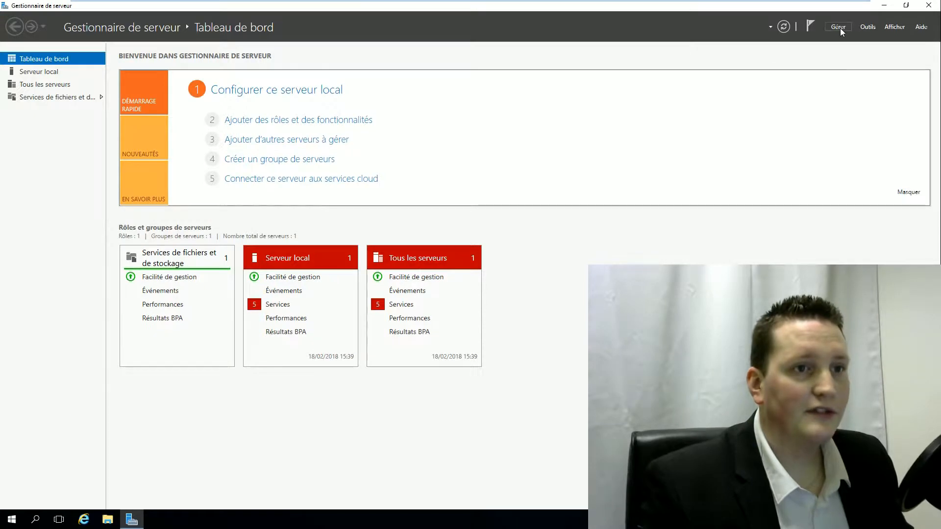
left_click(837, 27)
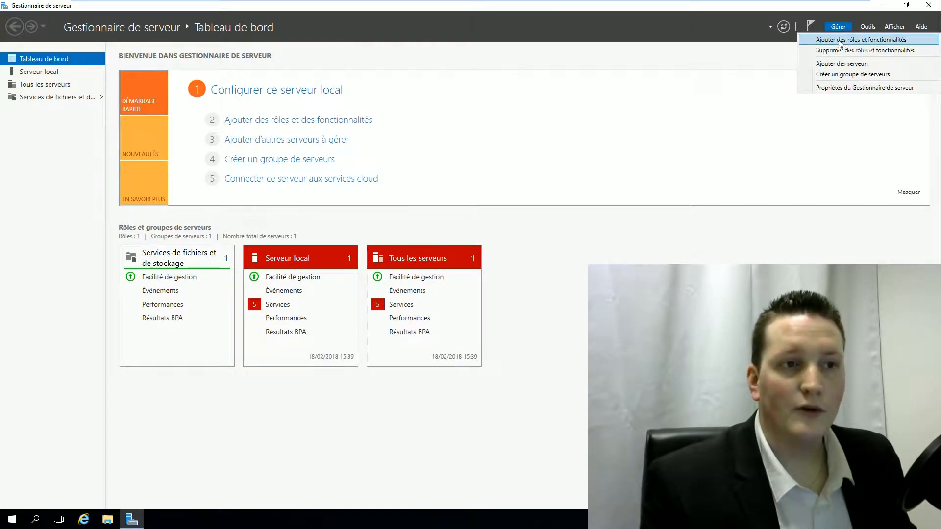
left_click(843, 42)
left_click(292, 288)
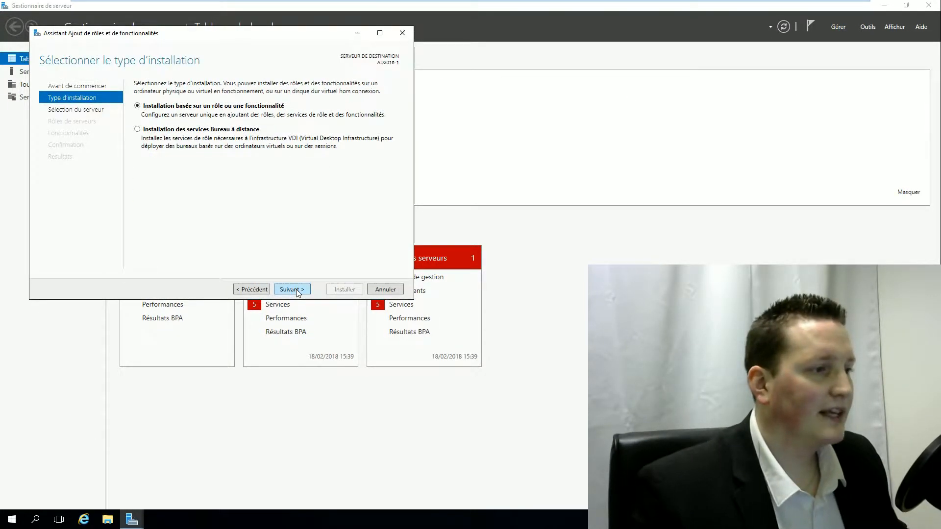
left_click(293, 288)
key("alt")
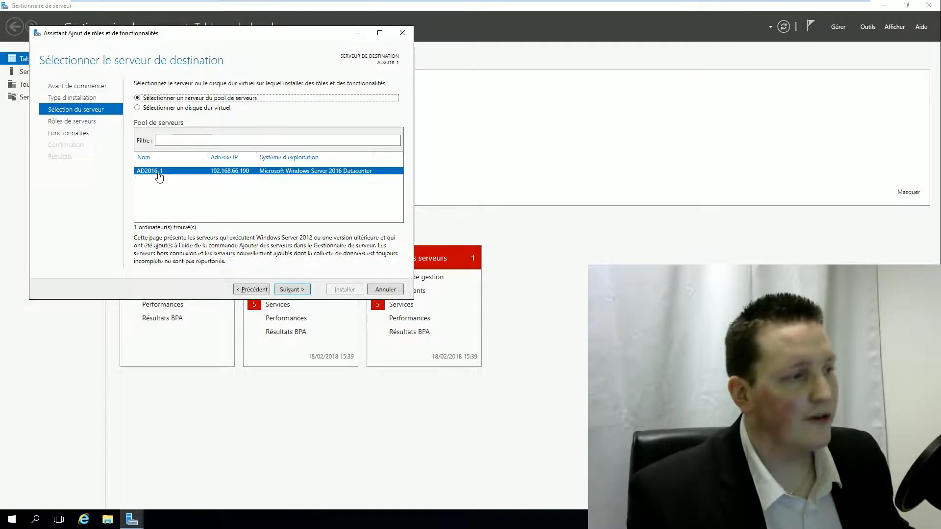
left_click(278, 288)
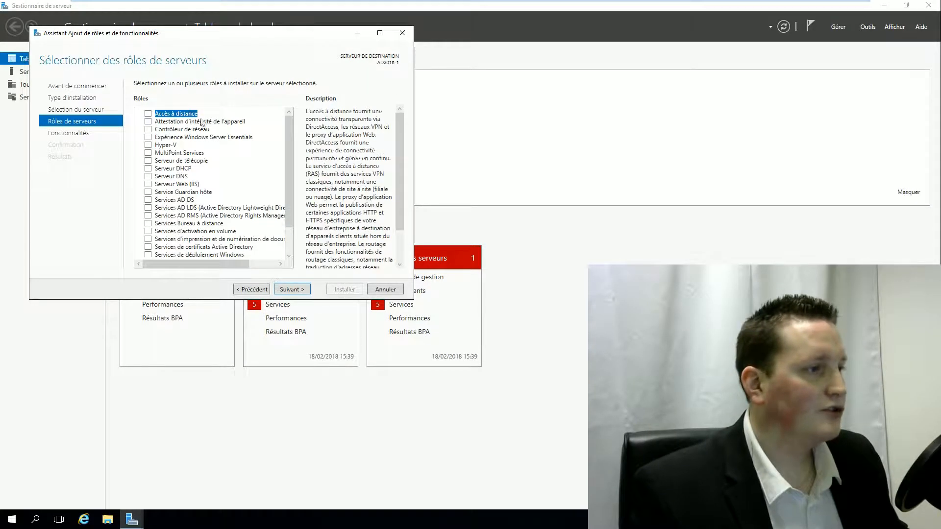
- Select Services AD DS with its required management tools and start the installation
left_click(148, 200)
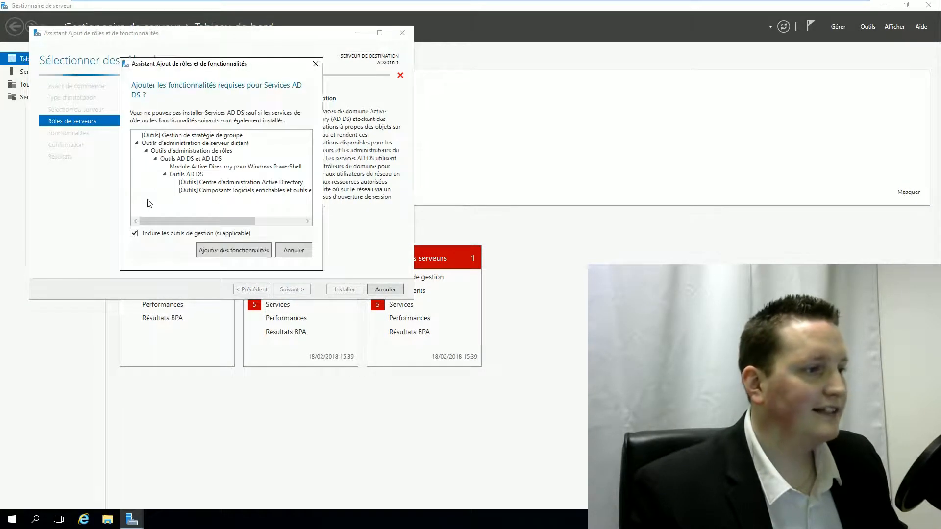
left_click(251, 250)
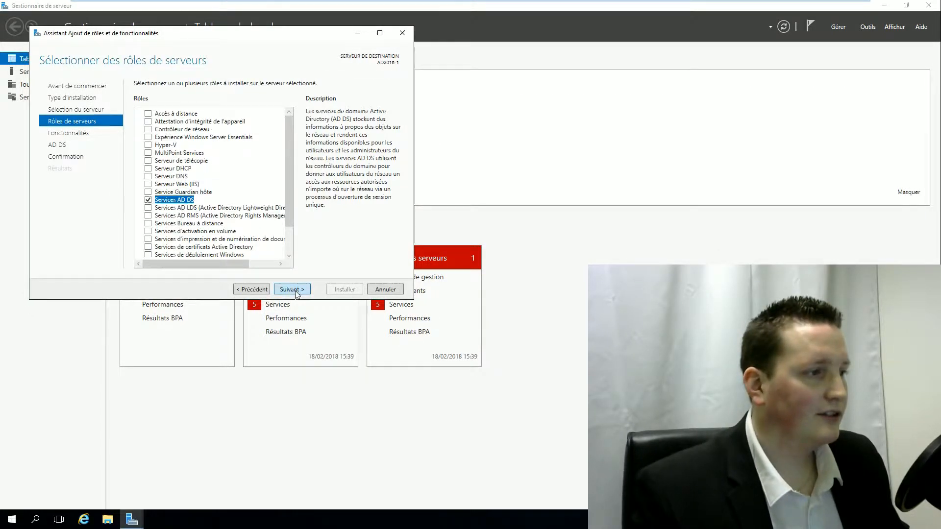
left_click(288, 289)
left_click(296, 290)
left_click(297, 290)
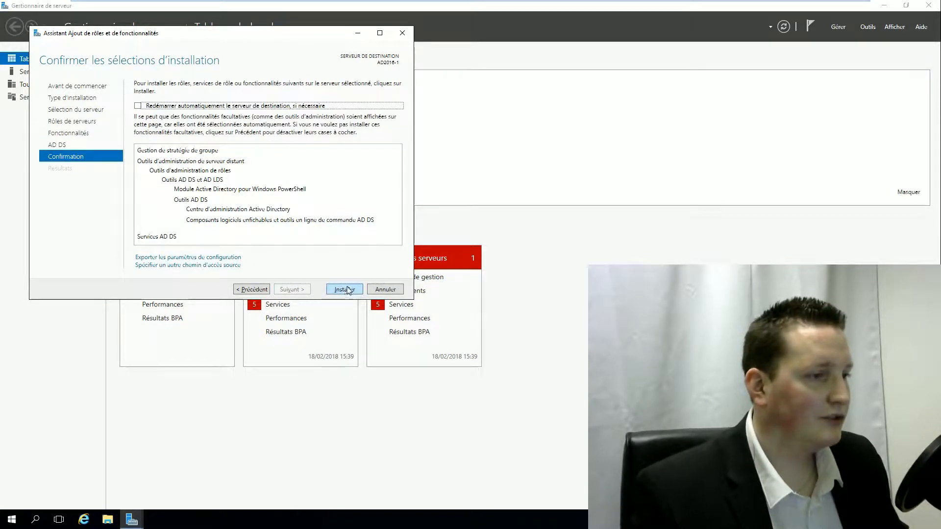
left_click(344, 289)
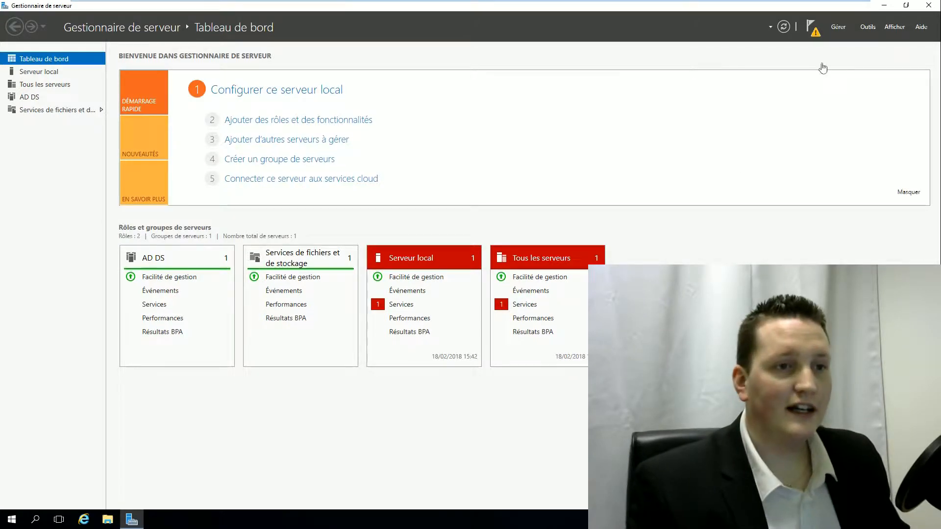
- Begin promoting the server as a domain controller of a new forest with root domain PROCESSUS
left_click(812, 28)
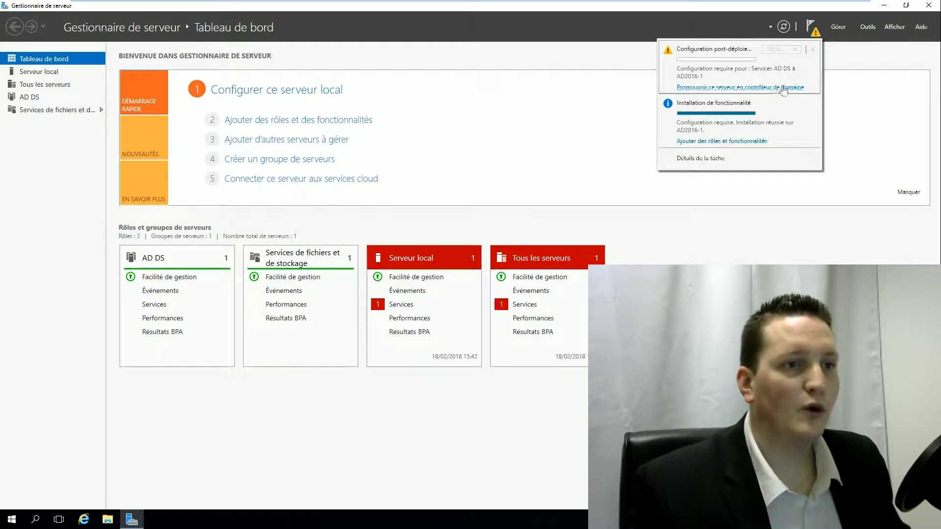
left_click(729, 88)
left_click(212, 187)
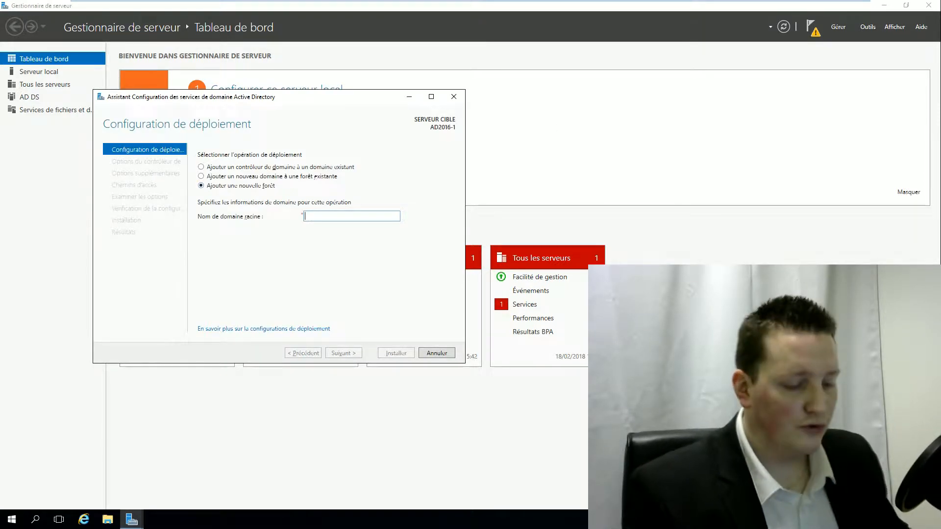
type("PROCESSUS.local")
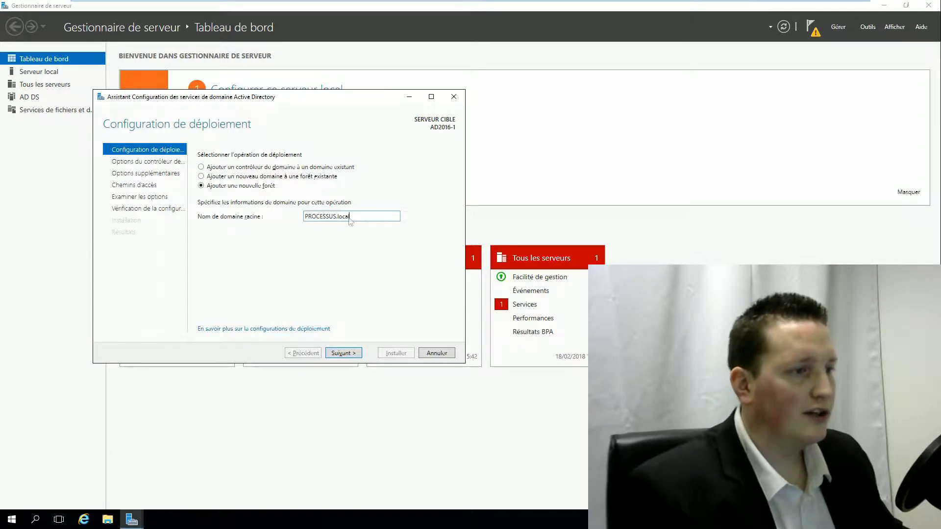
key("Return")
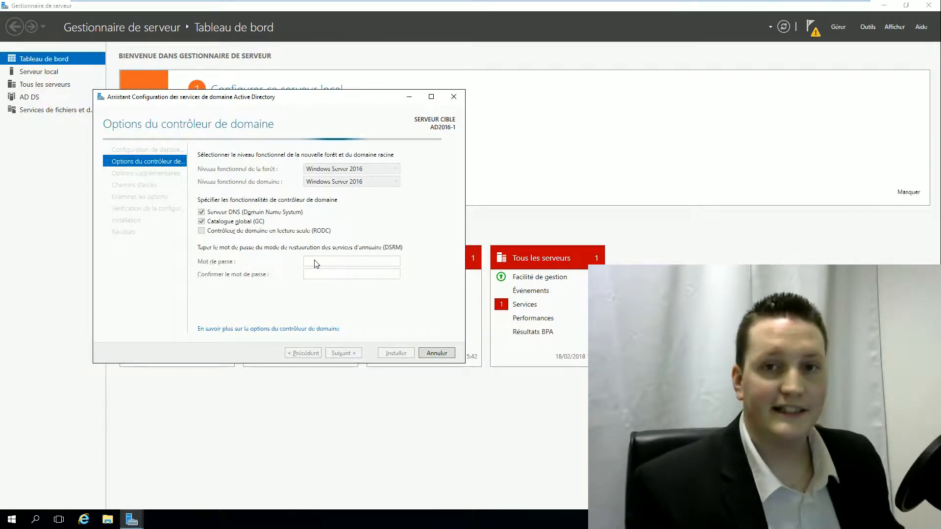
- Enter and confirm the Directory Services Restore Mode password
type("********")
key("Tab")
type("********")
key("Return")
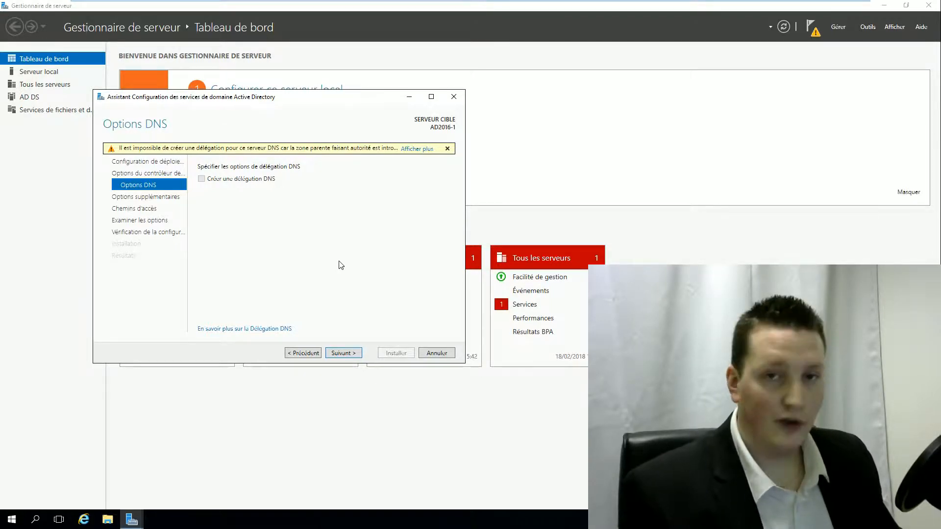
- Accept DNS options, NetBIOS name PROCESSUS and default database/SYSVOL paths, then install
key("Return")
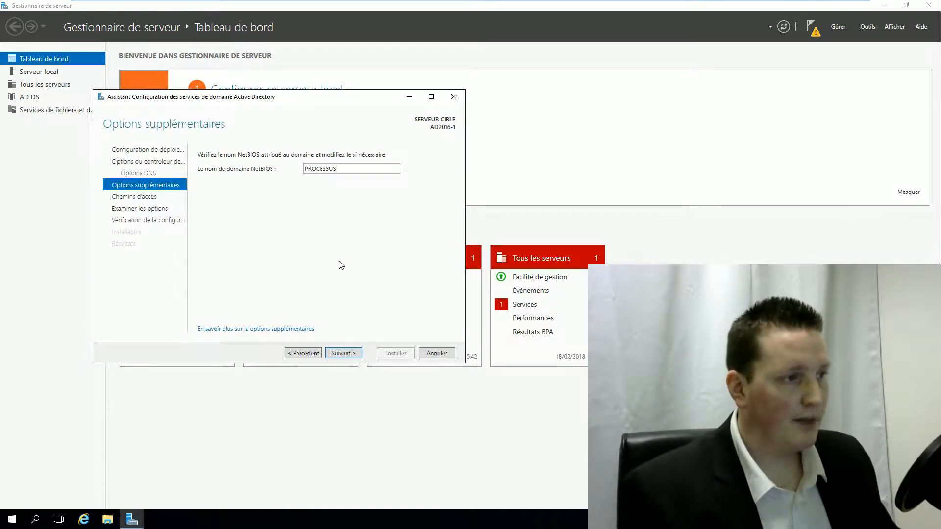
key("Return")
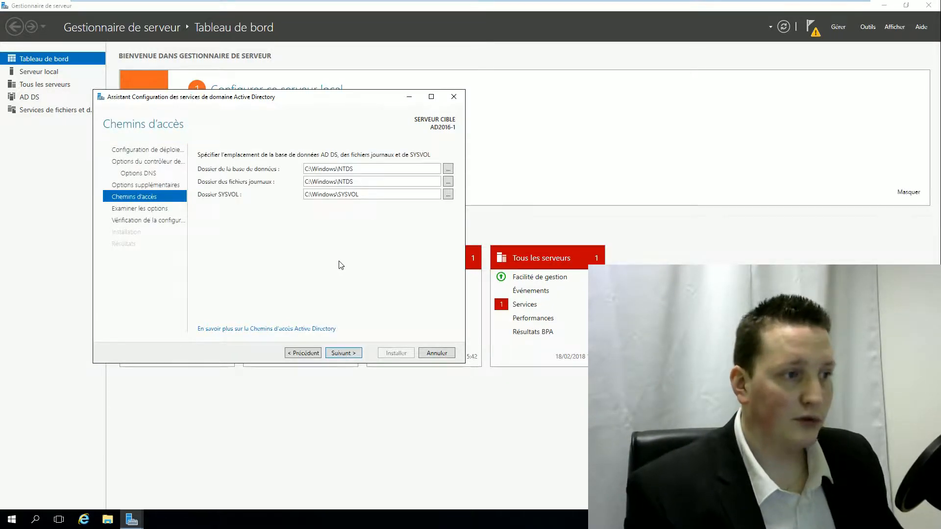
key("Return")
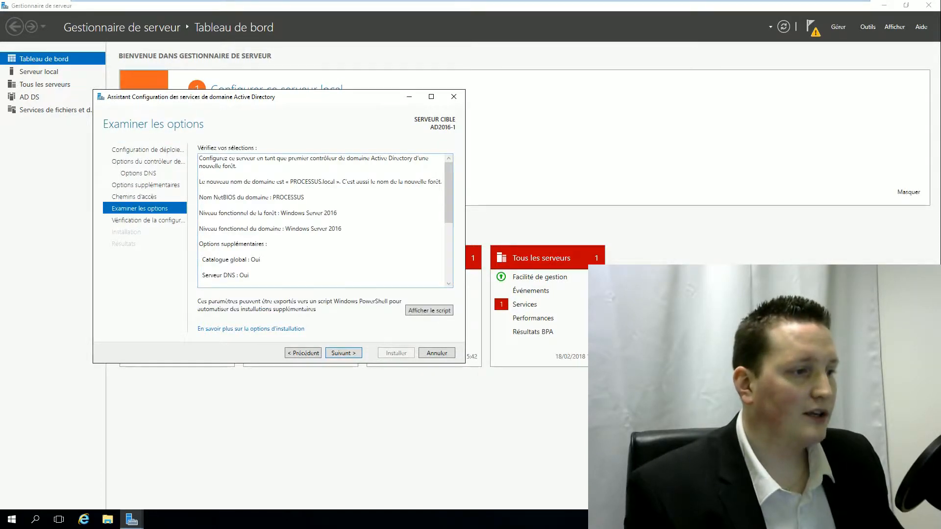
key("Return")
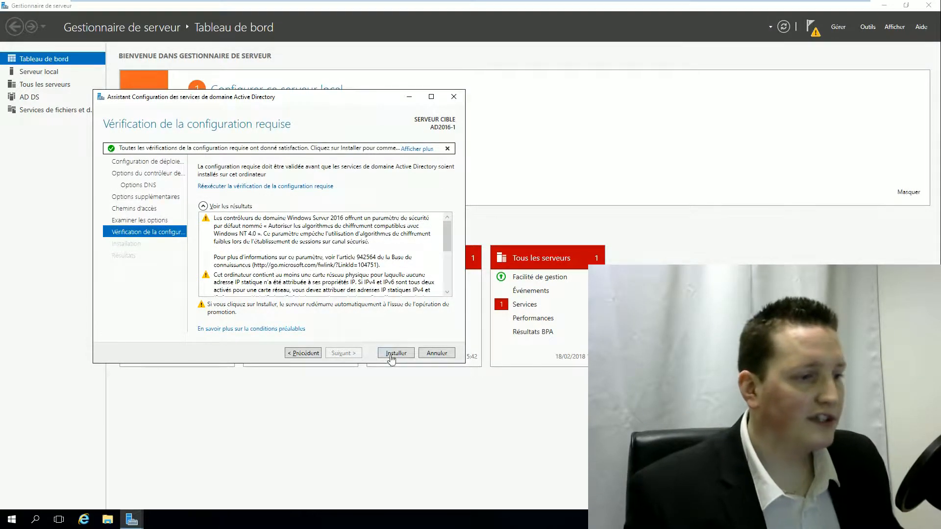
left_click(394, 354)
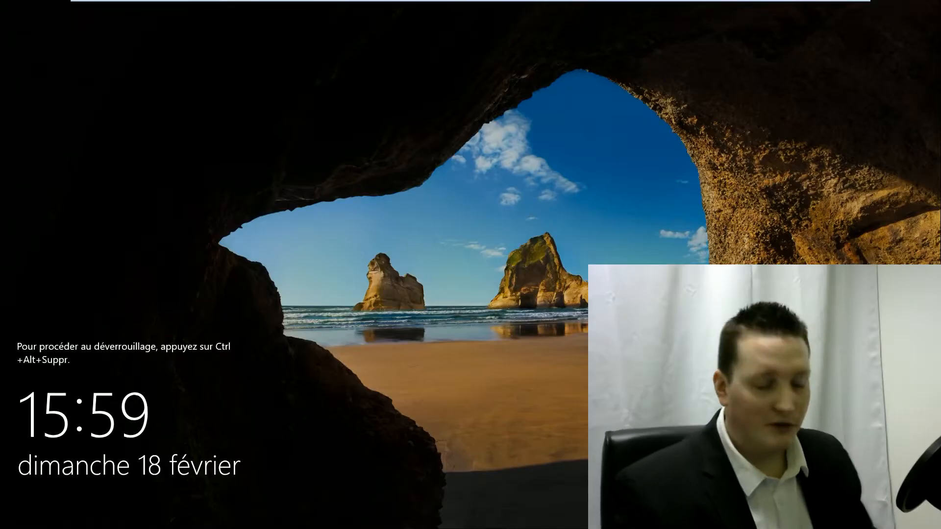
- Sign in as PROCESSUS\Administrateur with the domain administrator password
key("ctrl+alt+Delete")
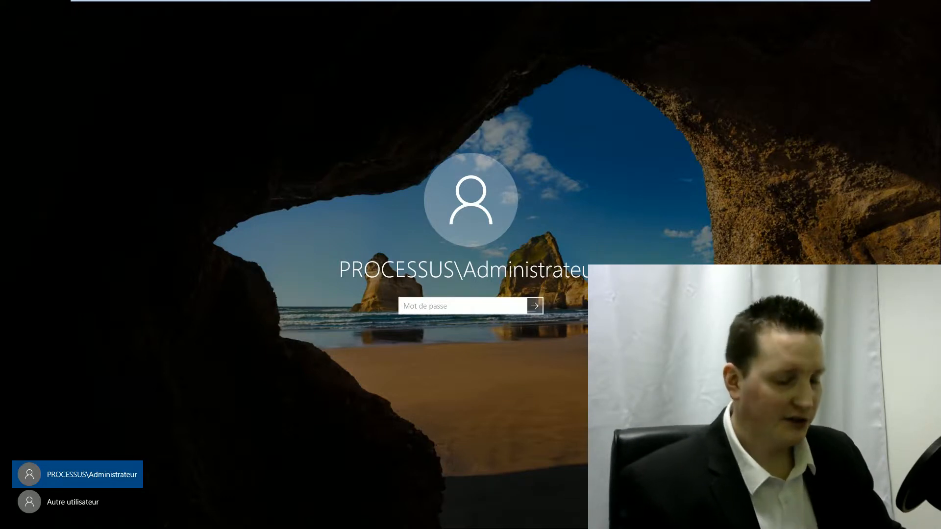
type("••••••••")
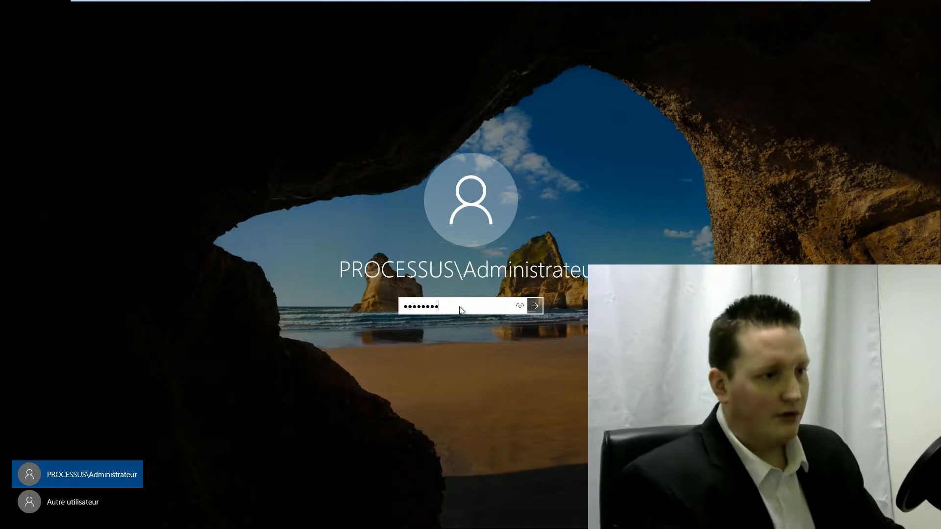
key("Return")
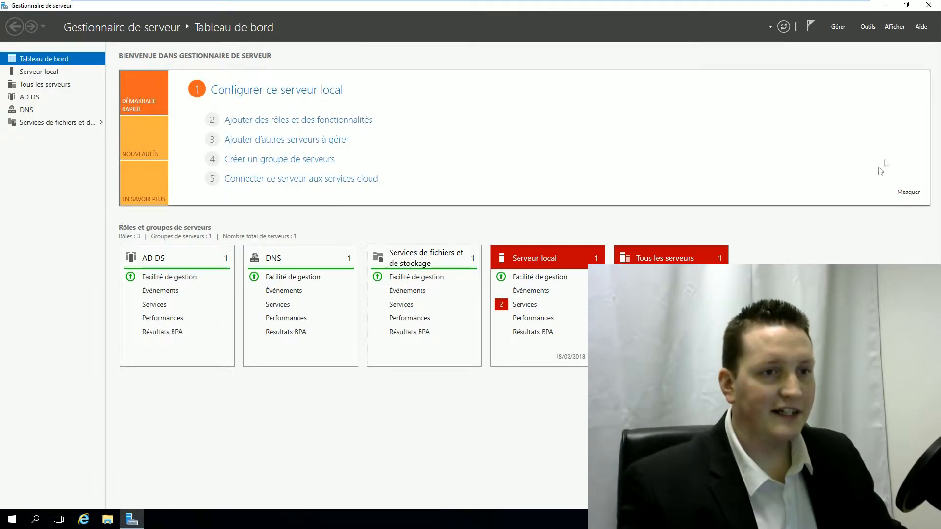
- Open Active Directory Sites and Services and expand Sites > Default-First-Site-Name > Servers > AD2016-1
left_click(869, 28)
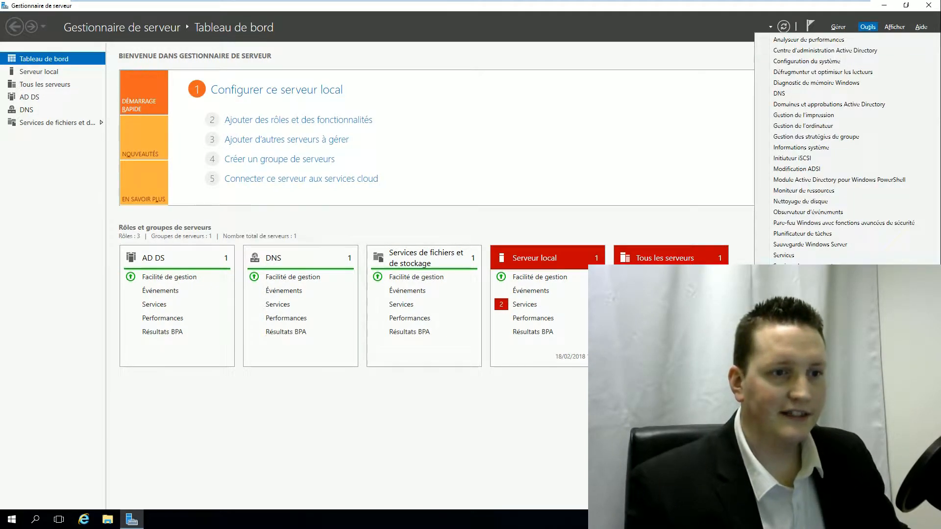
left_click(828, 320)
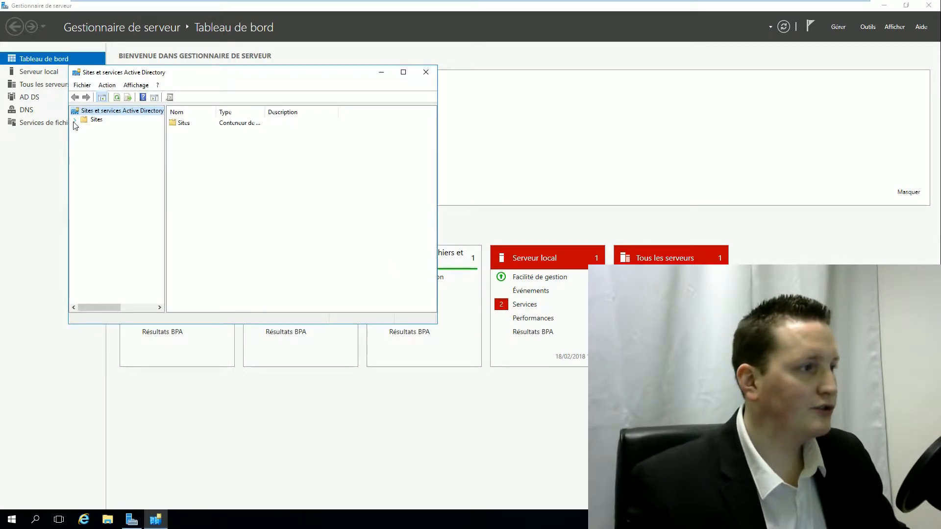
left_click(75, 120)
left_click(84, 146)
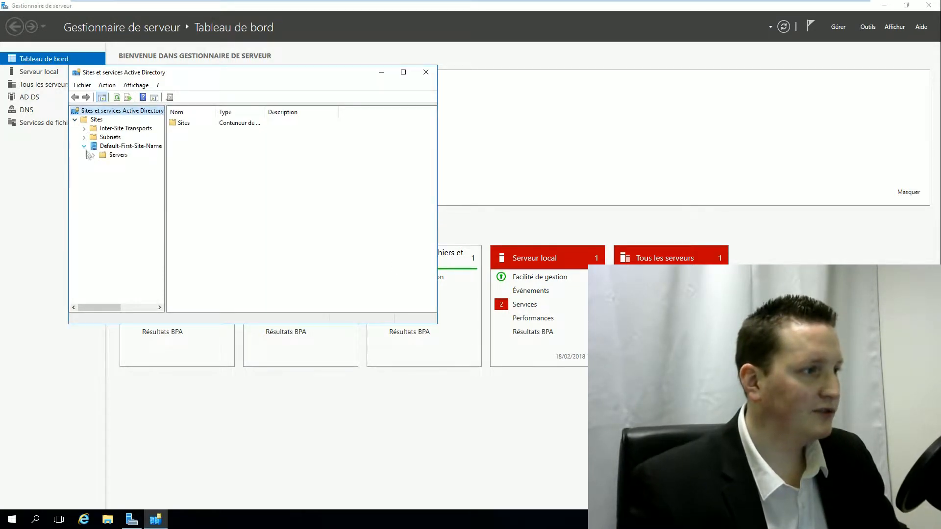
left_click(93, 155)
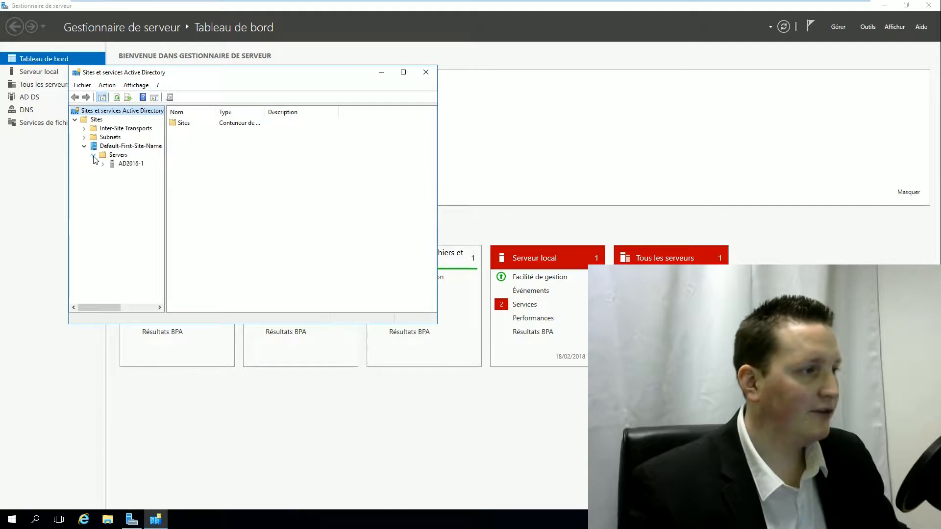
left_click(123, 167)
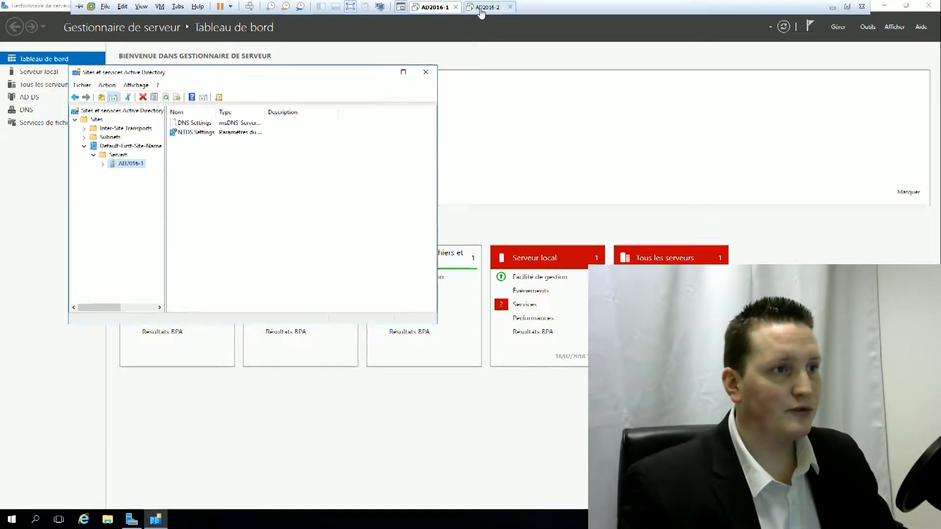
- On the AD2016-2 VM, sign in as Administrateur with its password
left_click(485, 7)
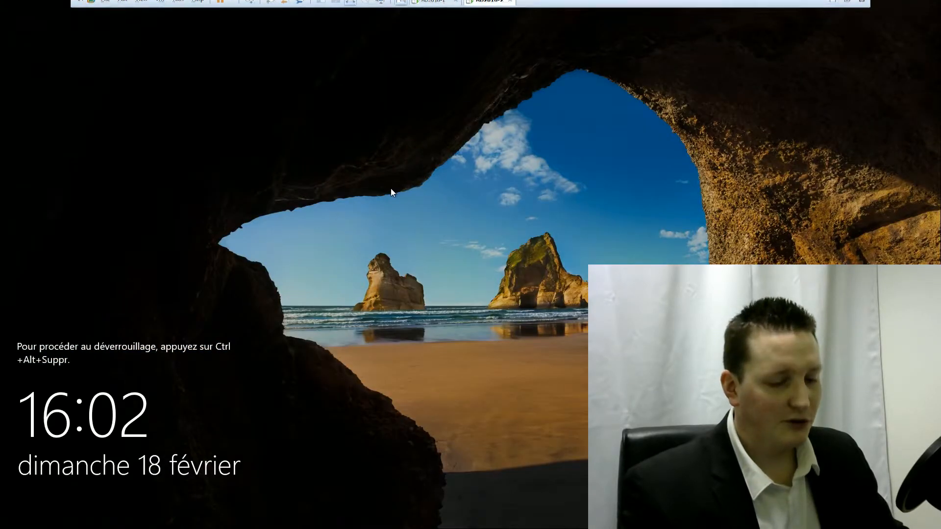
key("ctrl+alt+Insert")
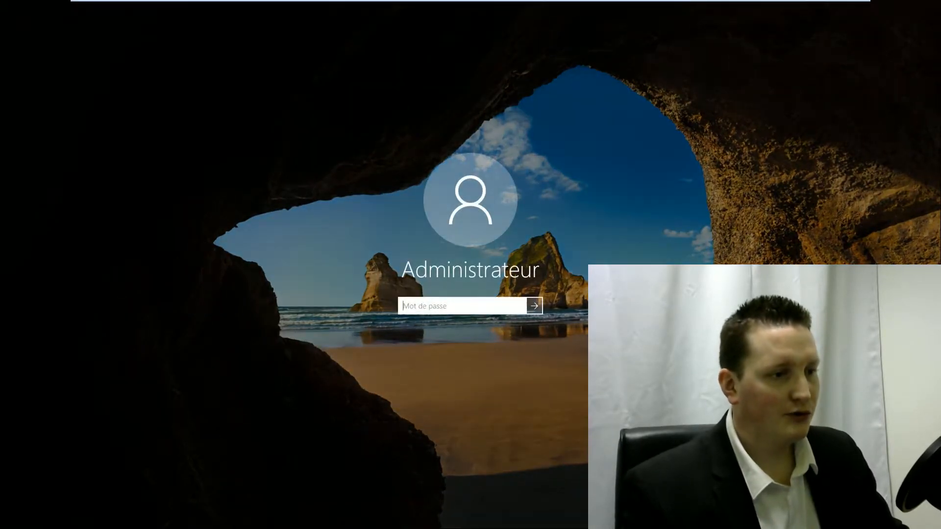
type("••••")
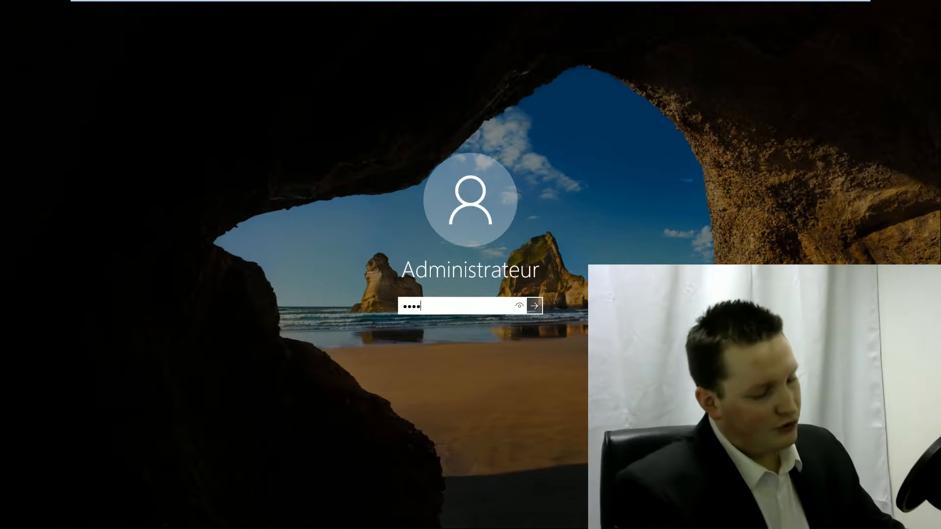
type("••••")
key("Return")
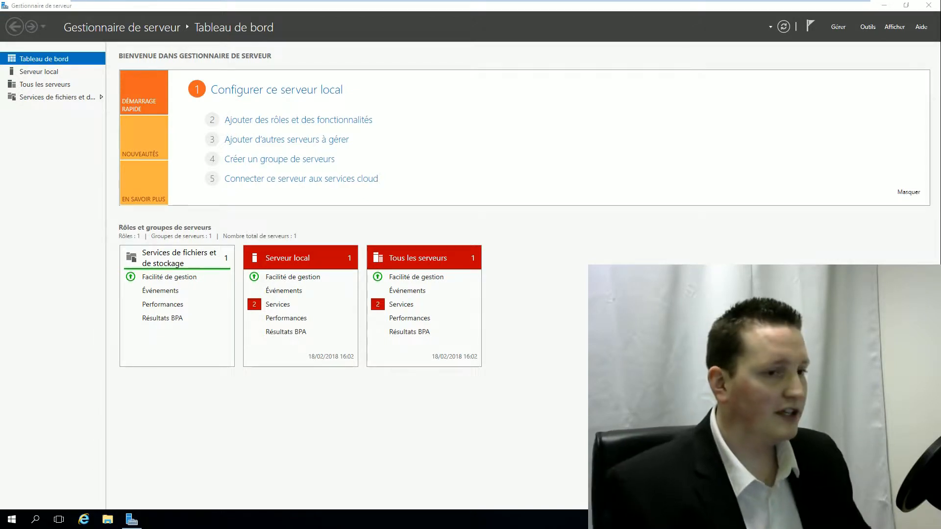
- Open the Internet Protocol version 4 properties of the Ethernet0 adapter via ncpa.cpl
type("ncpa.cpl")
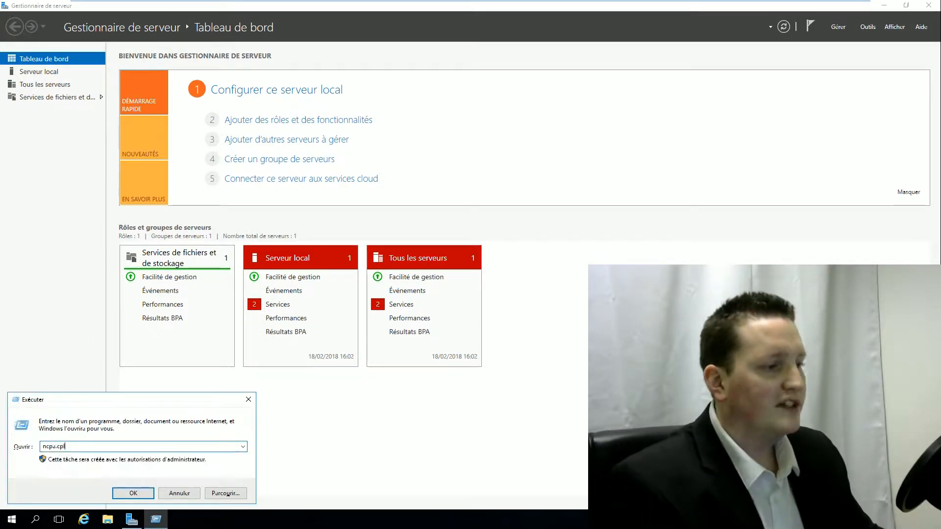
key("Return")
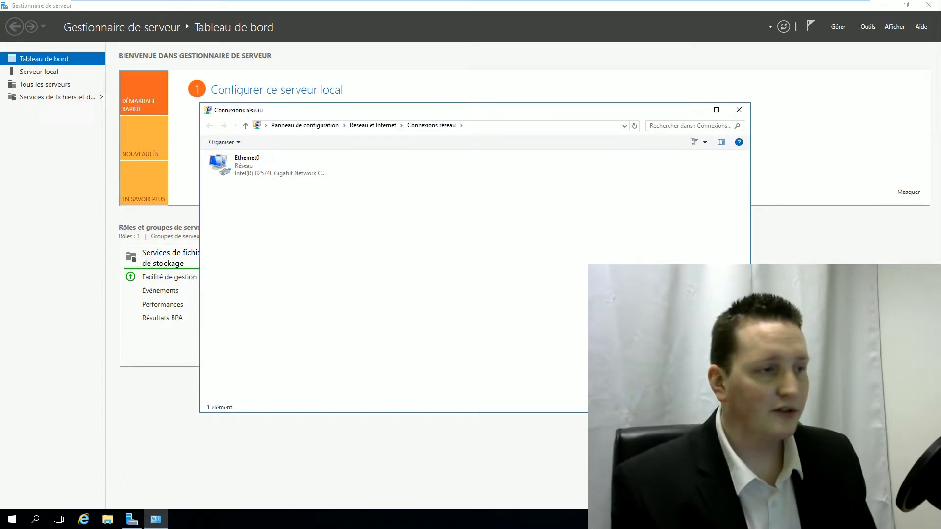
right_click(235, 177)
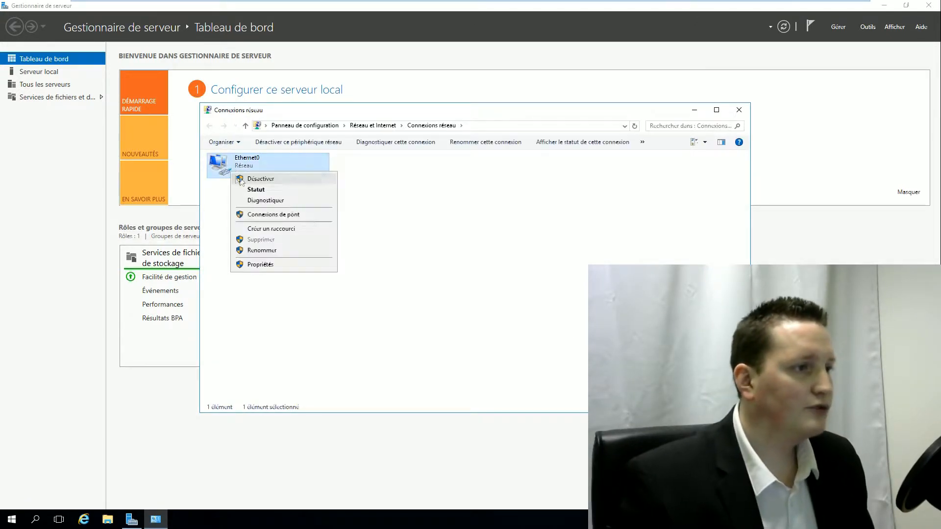
left_click(257, 264)
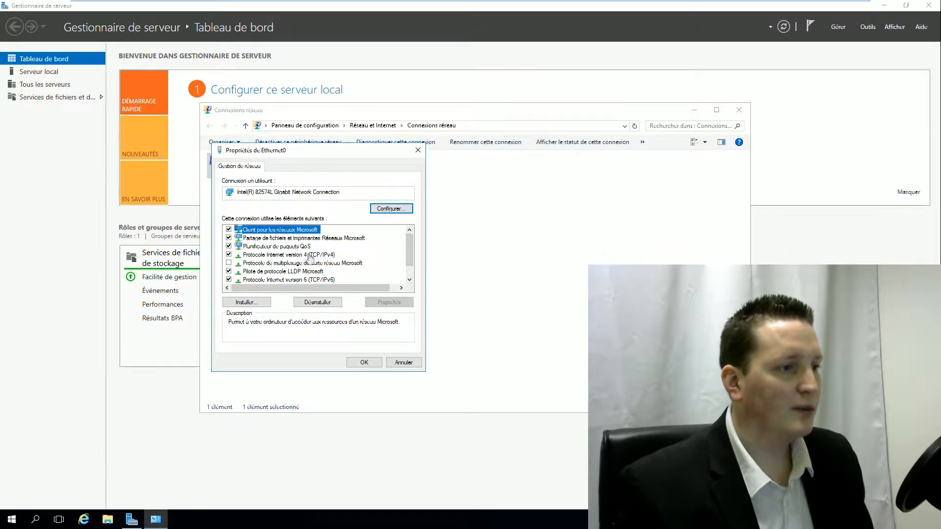
left_click(312, 255)
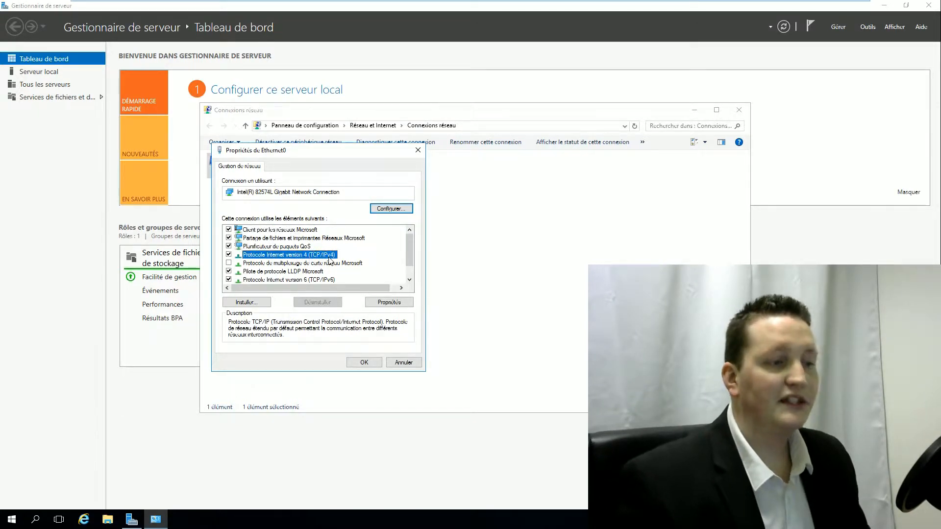
left_click(393, 305)
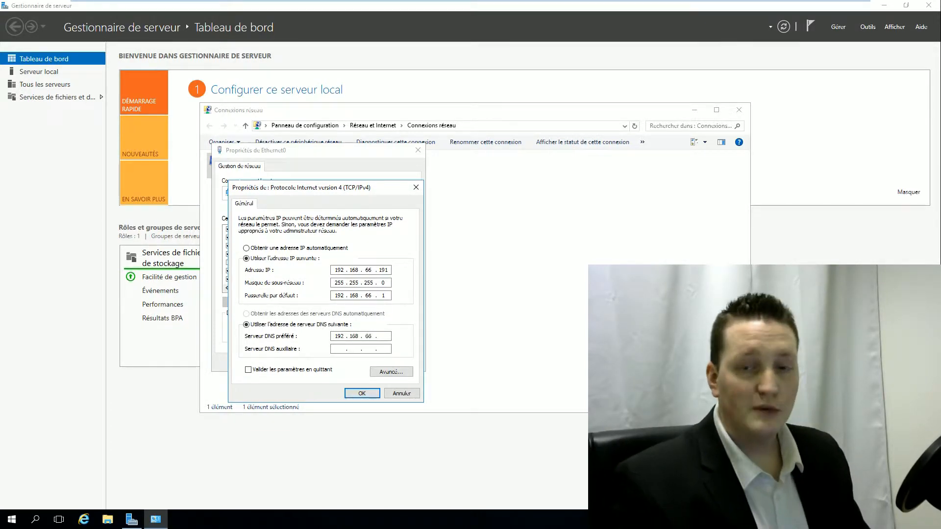
- Set preferred DNS 192.168.66.190 and alternate DNS 127.0.0.1, then close the network windows
type("0")
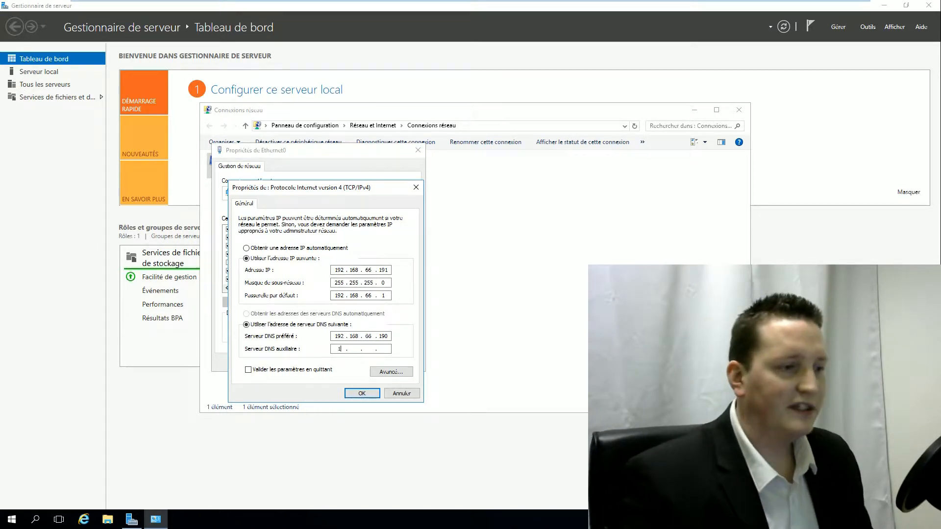
type("7.0")
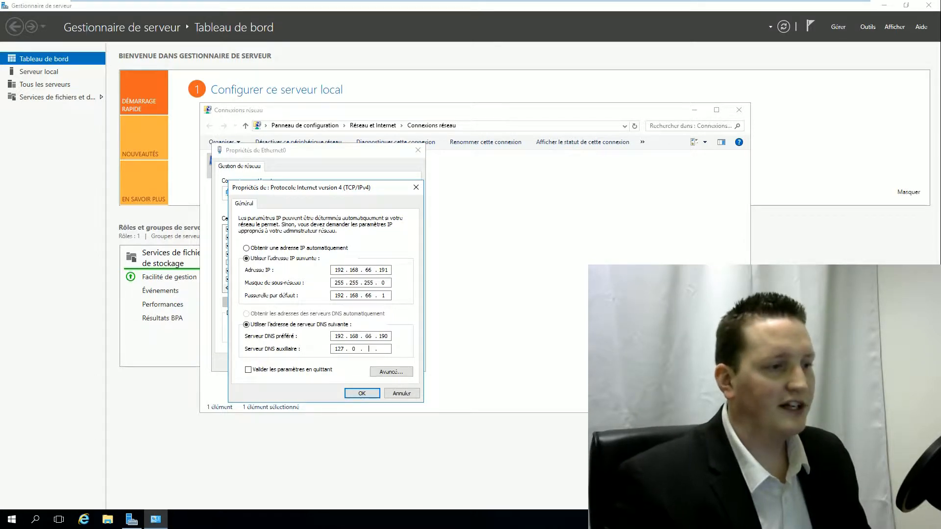
type(".0.")
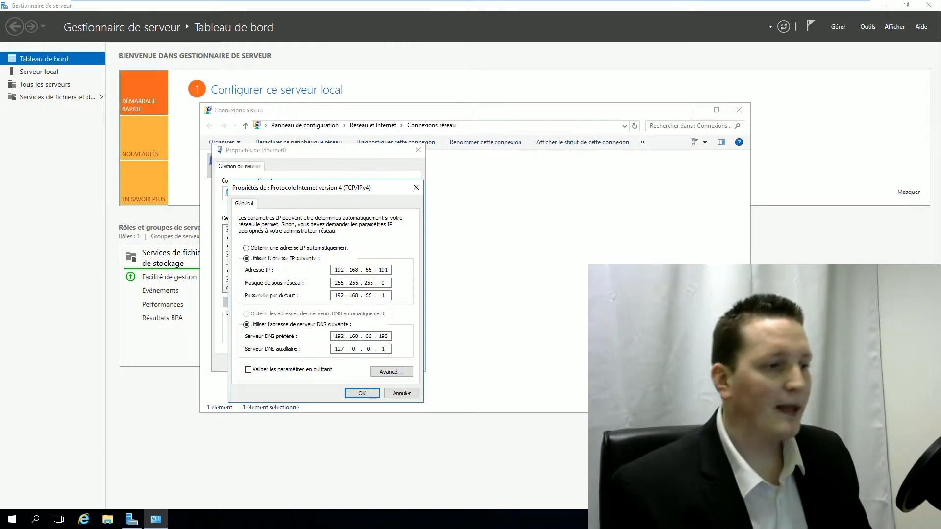
left_click(361, 393)
left_click(366, 363)
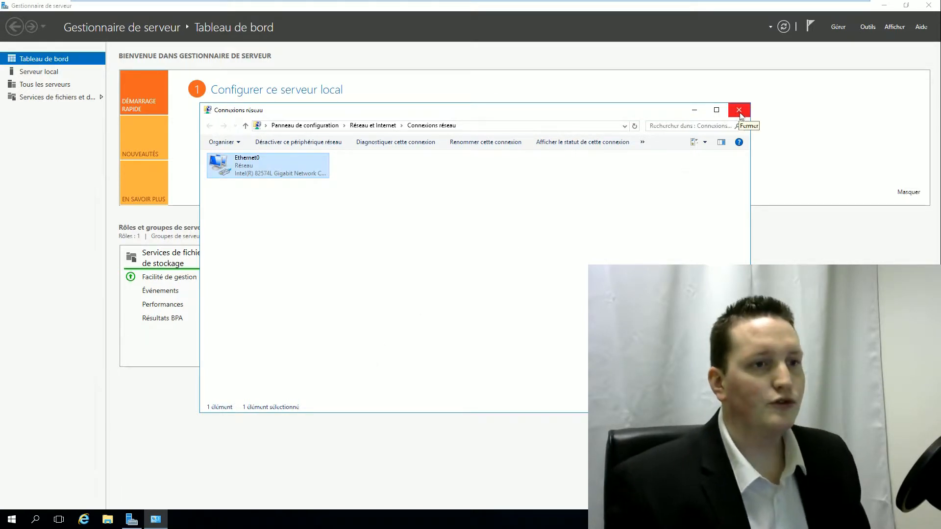
left_click(738, 113)
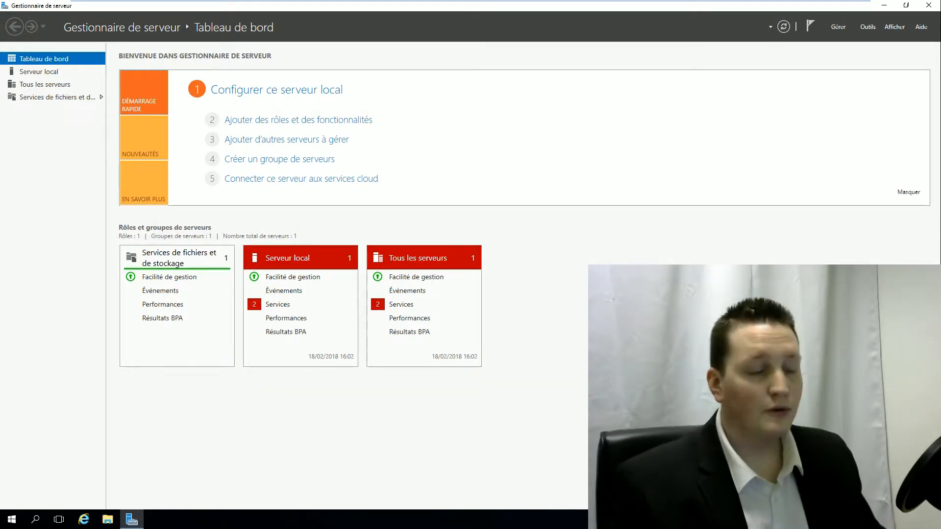
- In System Properties, change the computer's membership to the PROCESSUS.local domain
right_click(10, 519)
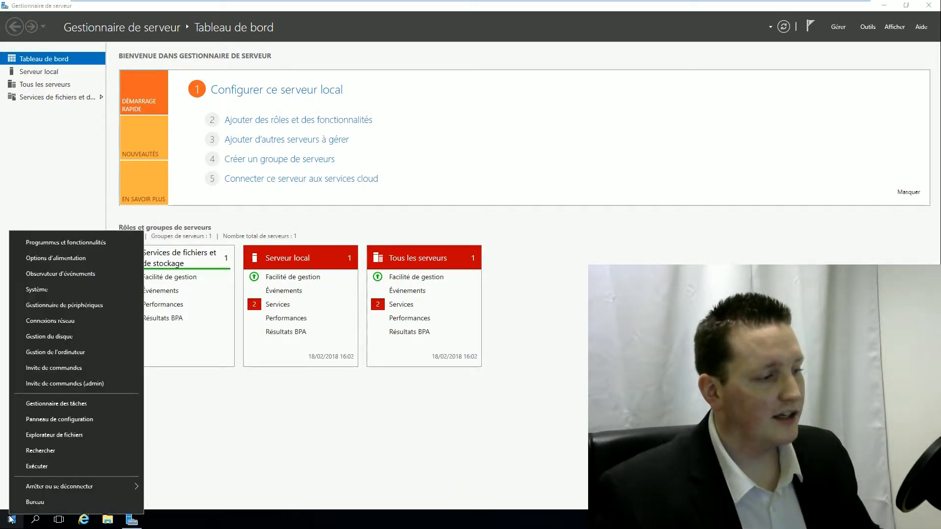
left_click(49, 289)
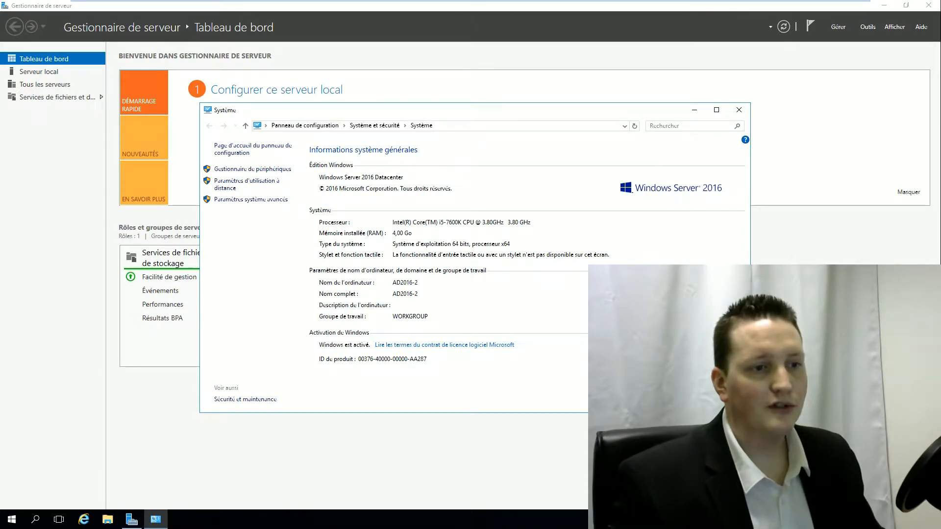
left_click(711, 283)
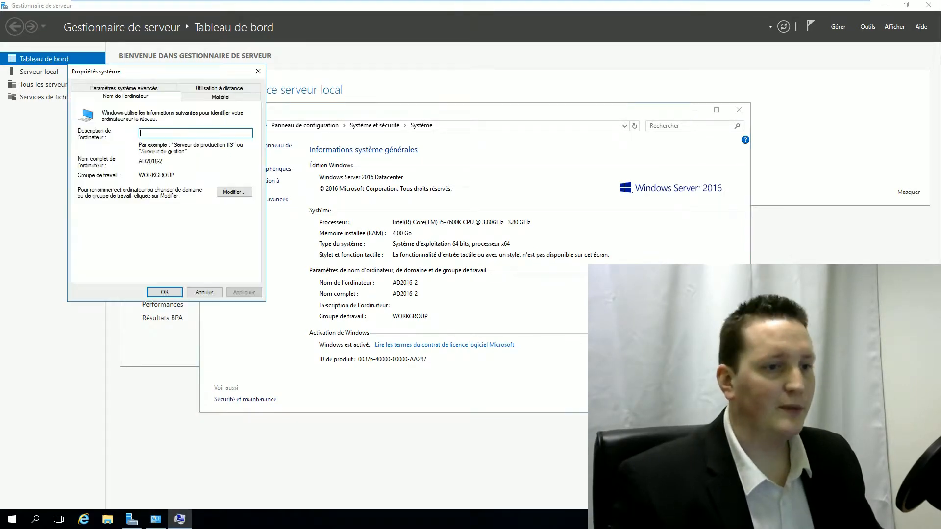
left_click(224, 192)
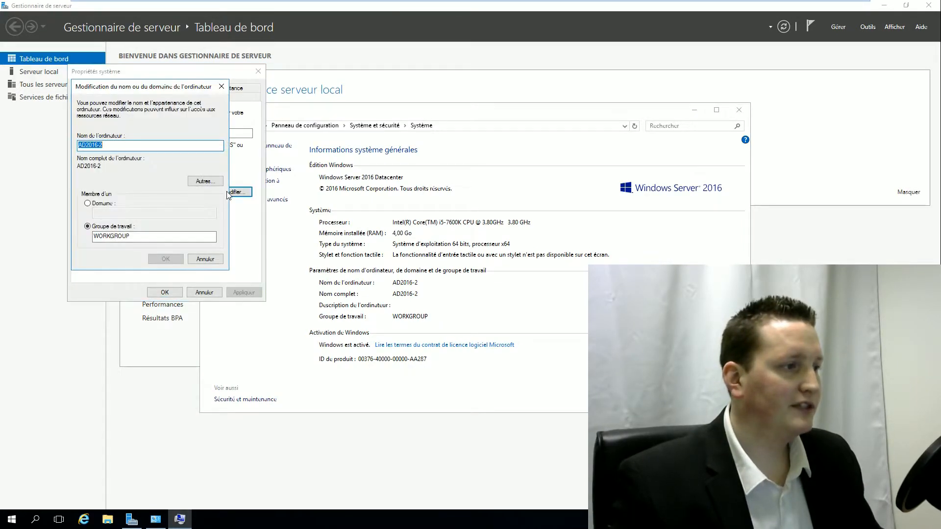
left_click(88, 204)
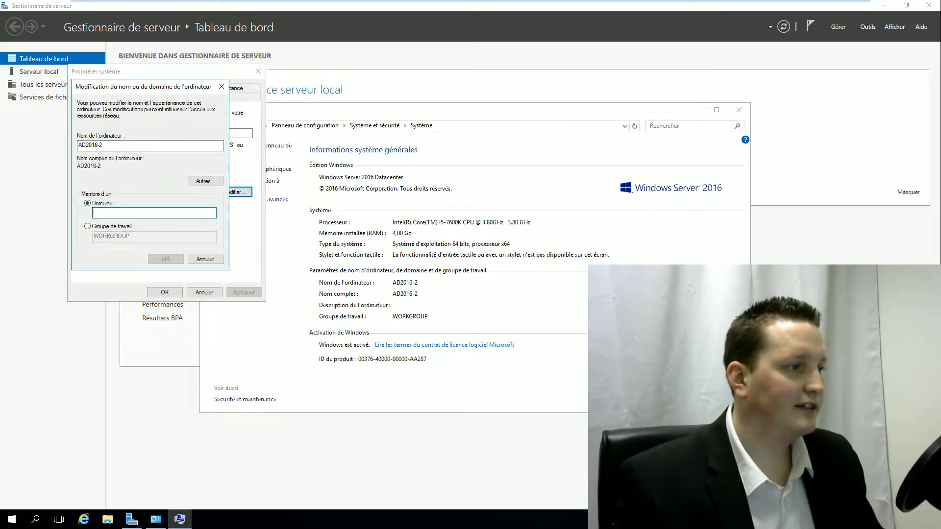
type("PROCESS")
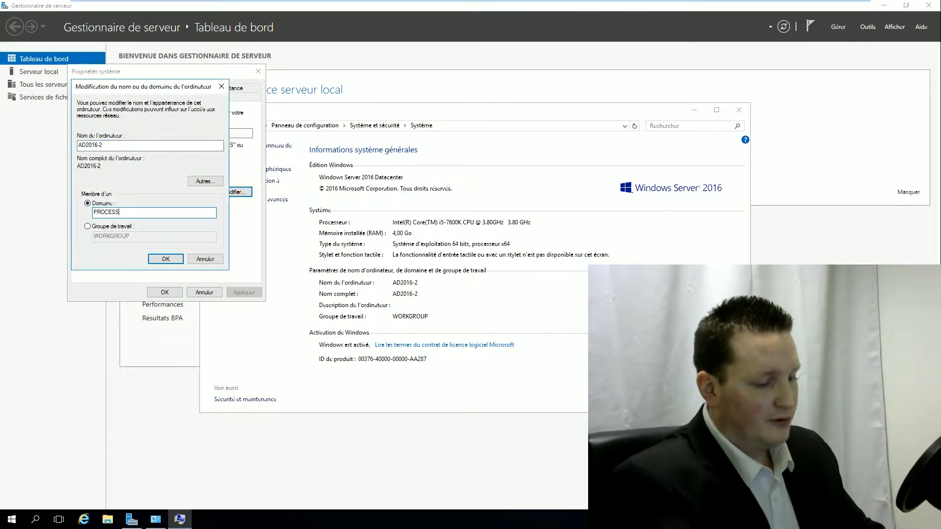
type("US.local")
key("Return")
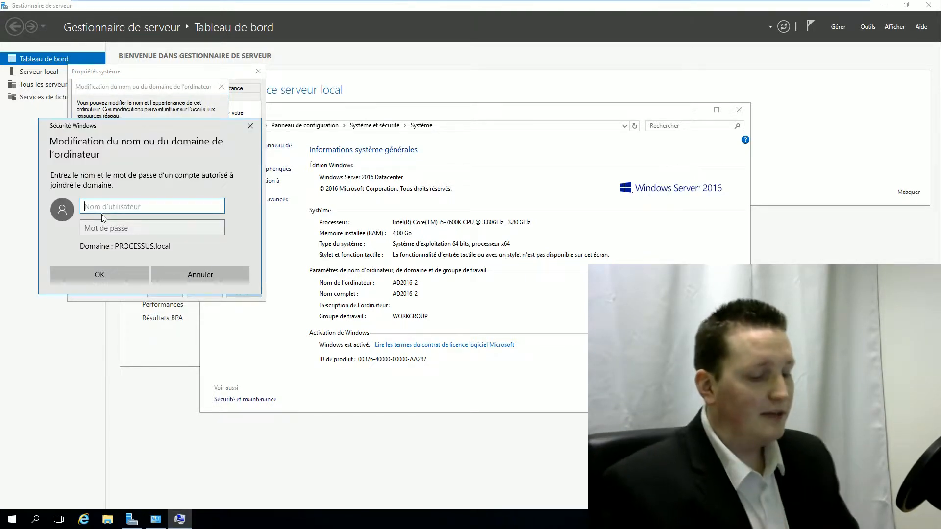
- Authorize the domain join with the PROCESSUS\Administrateur account and its password
type("PROCESSUS")
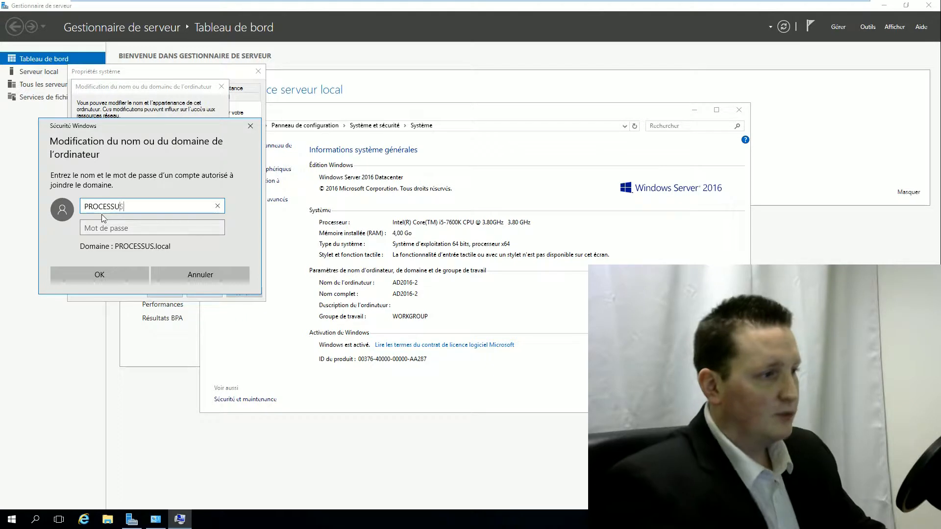
type("\\Adm")
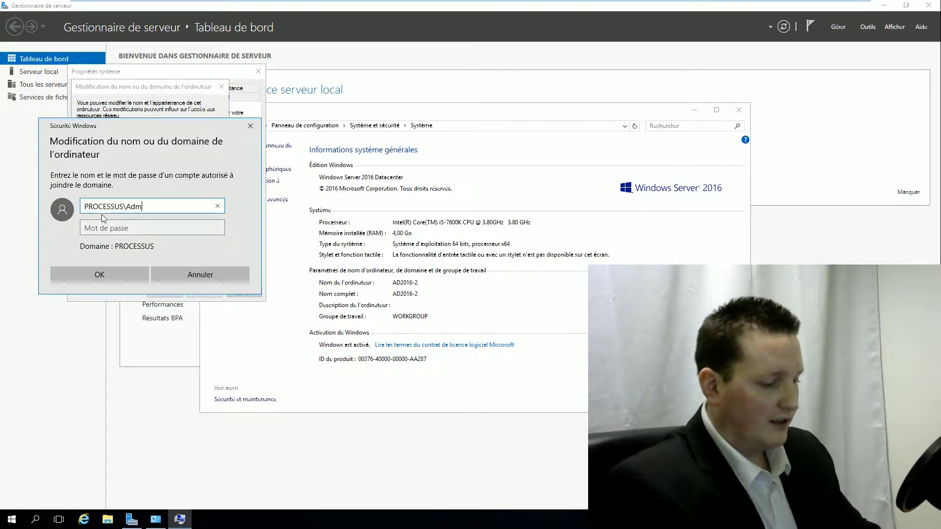
type("inistrateur")
key("Tab")
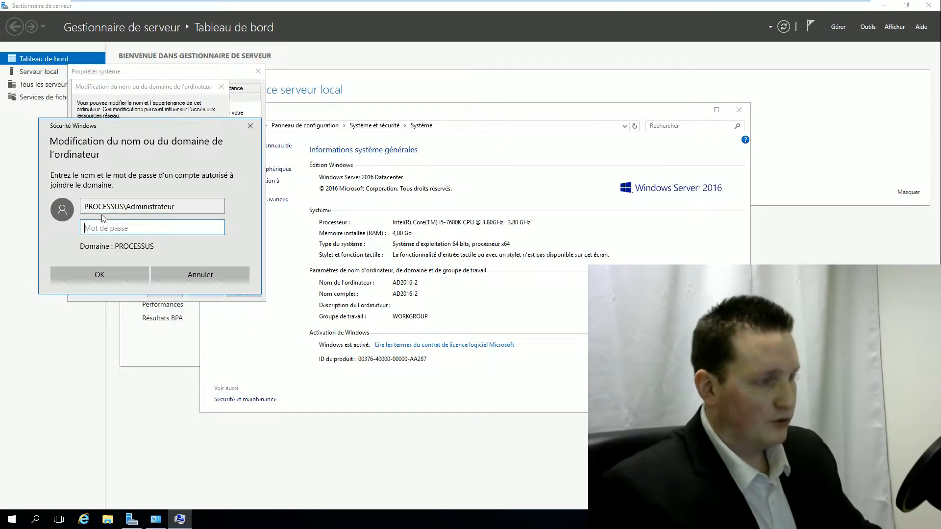
type("********")
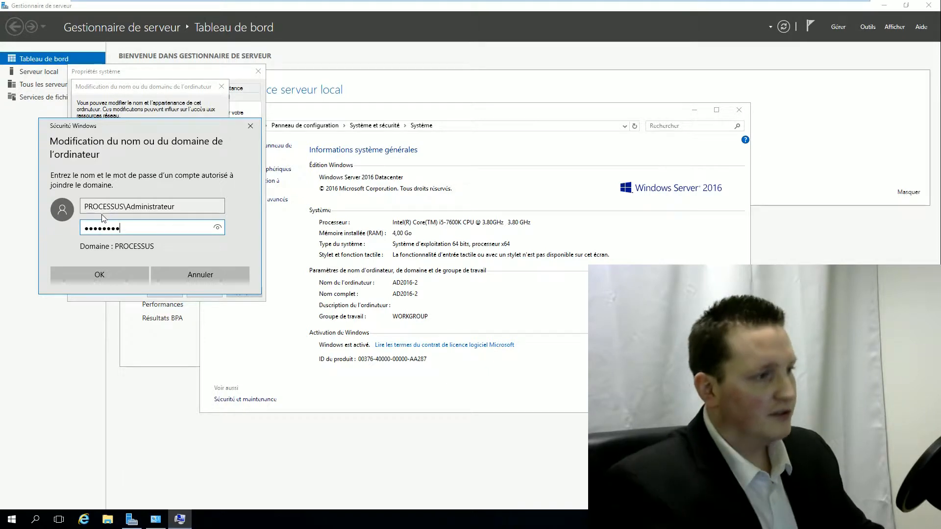
key("Return")
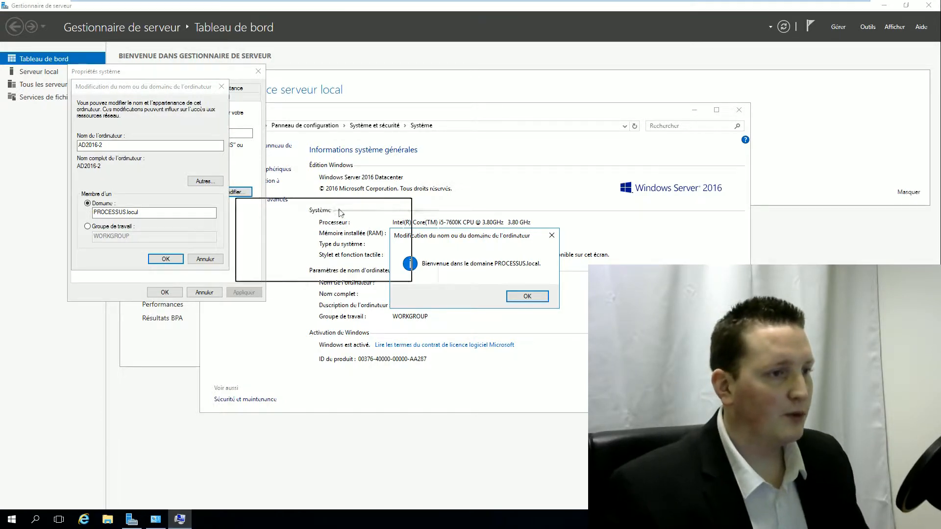
- Acknowledge the welcome and restart notices, close System Properties and restart now
left_click(321, 237)
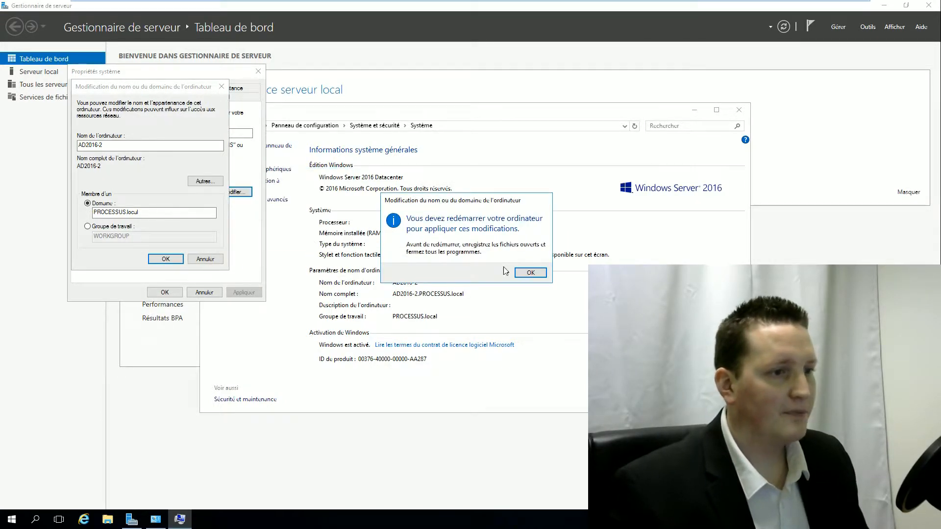
left_click(528, 275)
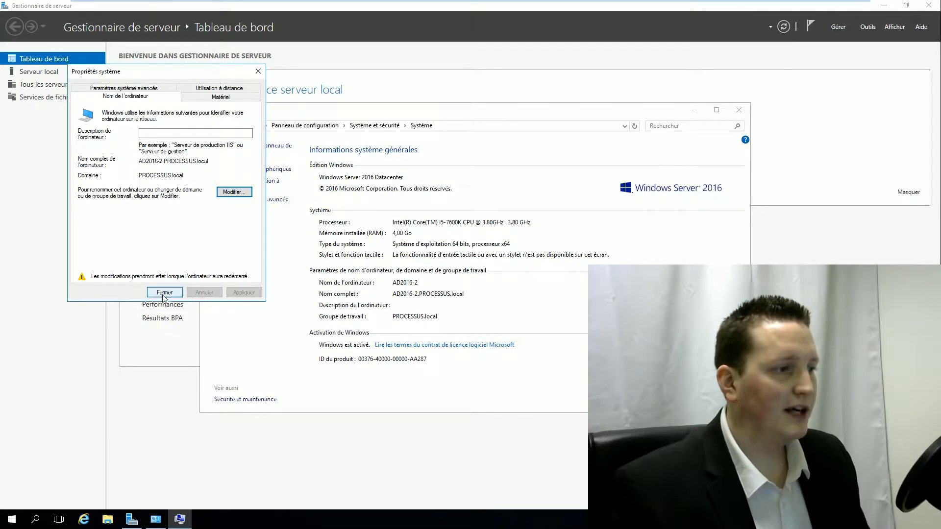
left_click(179, 294)
left_click(443, 273)
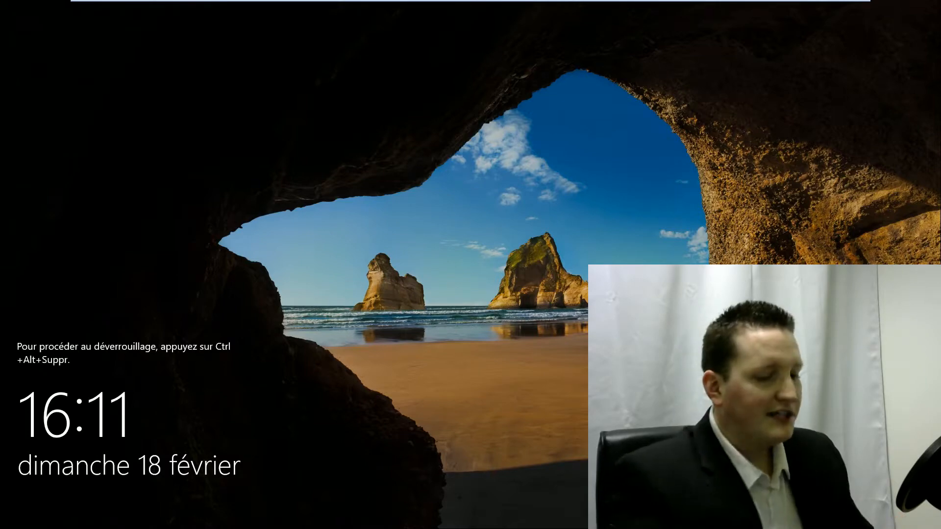
- Sign in to AD2016-2 as PROCESSUS\Administrateur using Autre utilisateur and the account password
key("ctrl+alt+Delete")
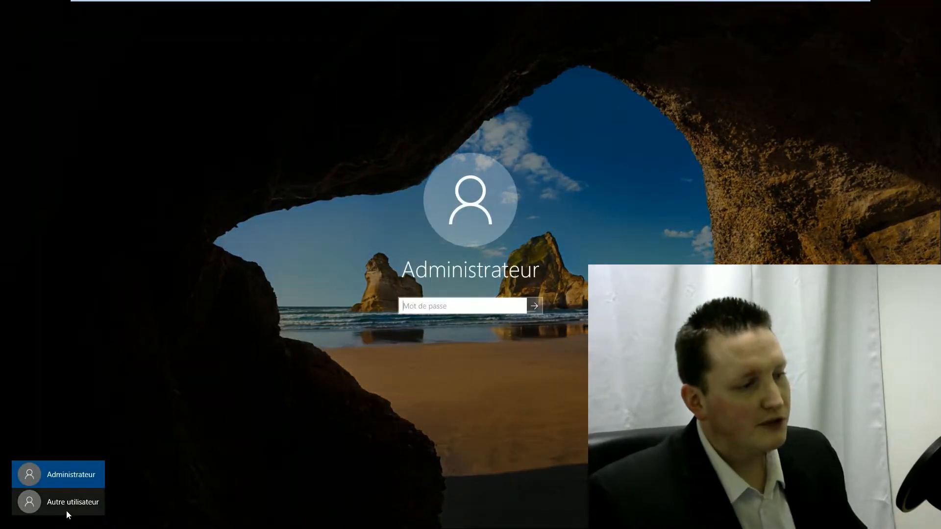
left_click(65, 502)
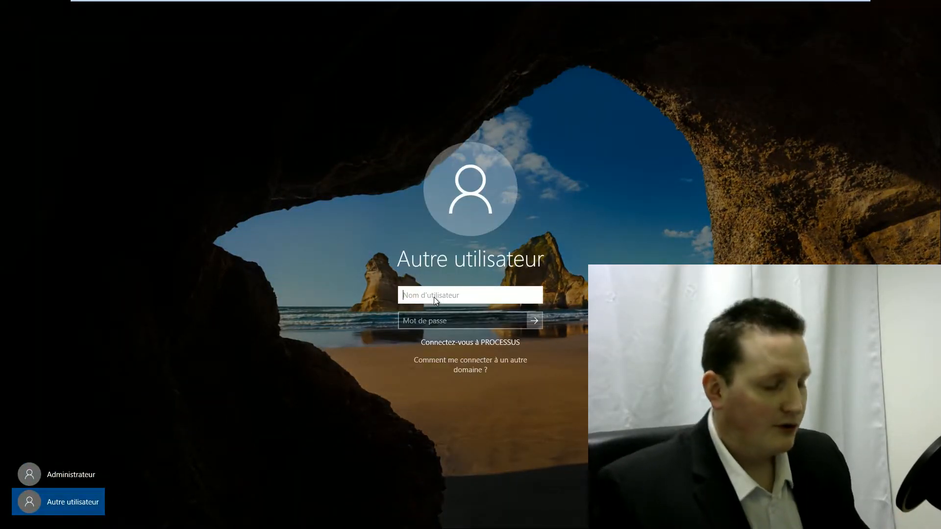
type("PROCESSUS")
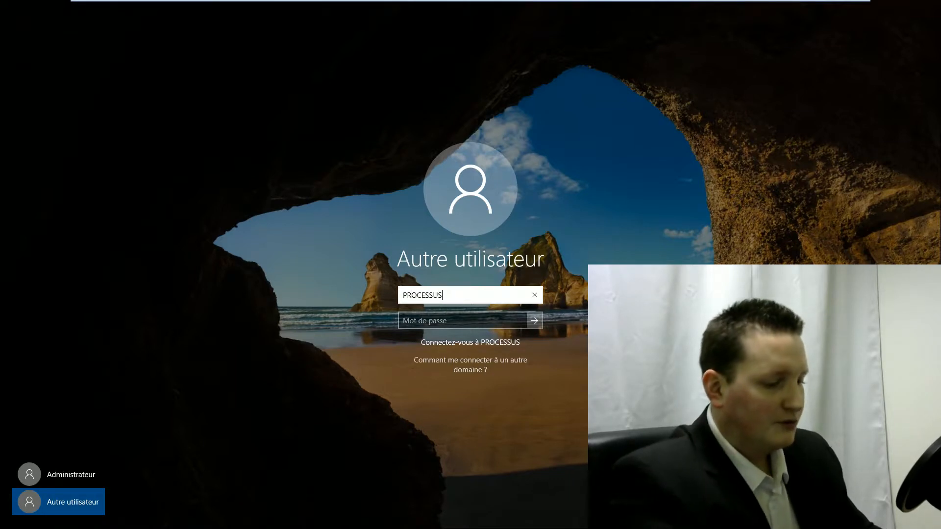
type("\\Administrateur")
key("Tab")
type("••••••••")
key("Return")
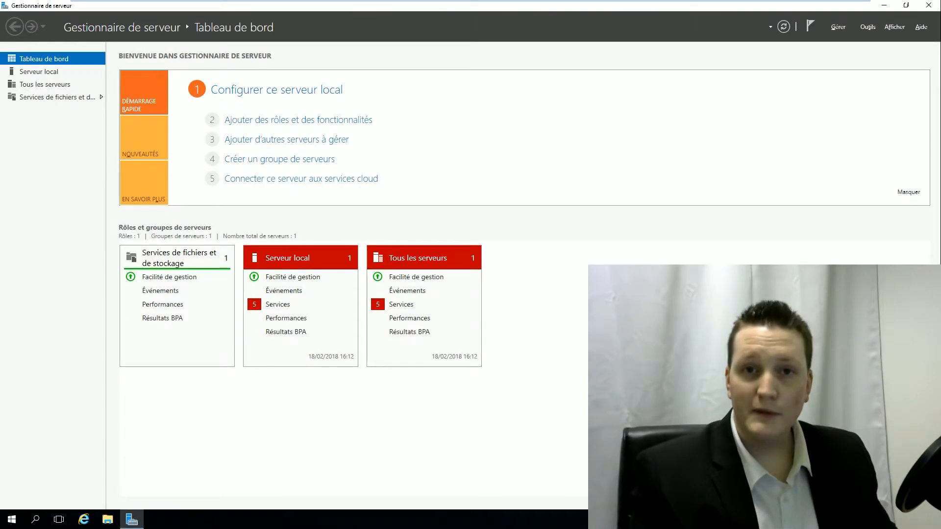
- Install the Services AD DS role with its required features on this server, keeping wizard defaults
left_click(838, 28)
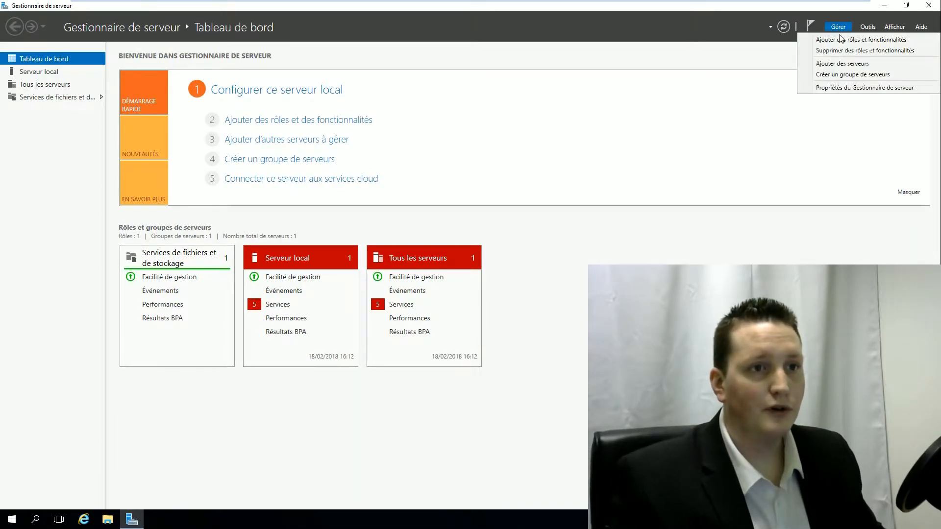
left_click(841, 38)
left_click(311, 316)
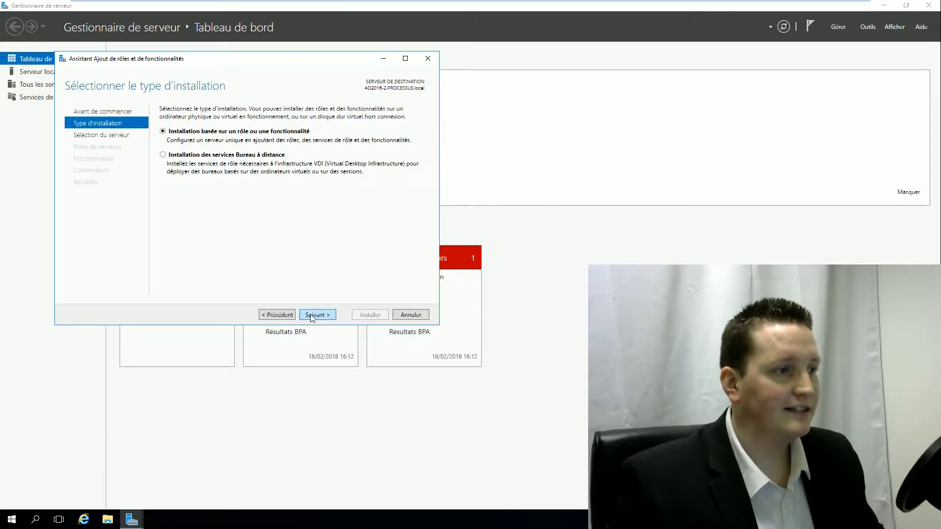
left_click(310, 316)
left_click(321, 315)
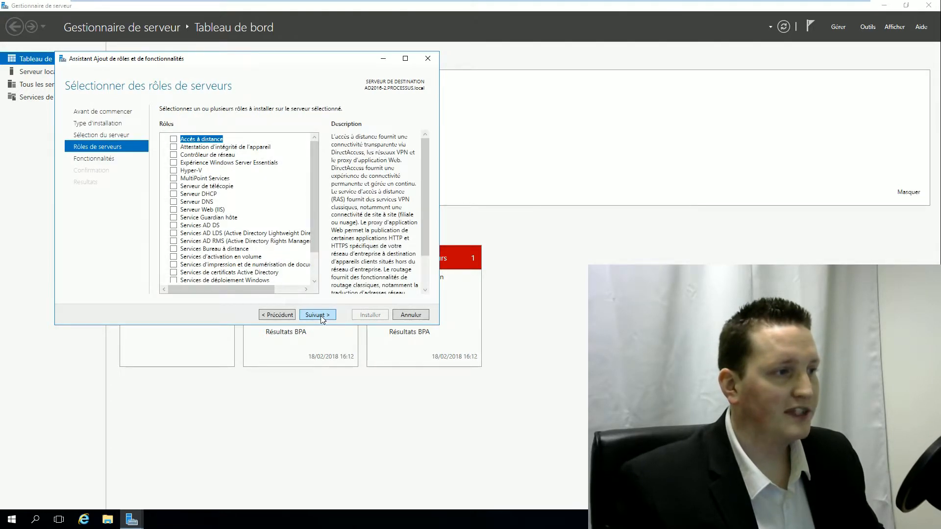
left_click(174, 225)
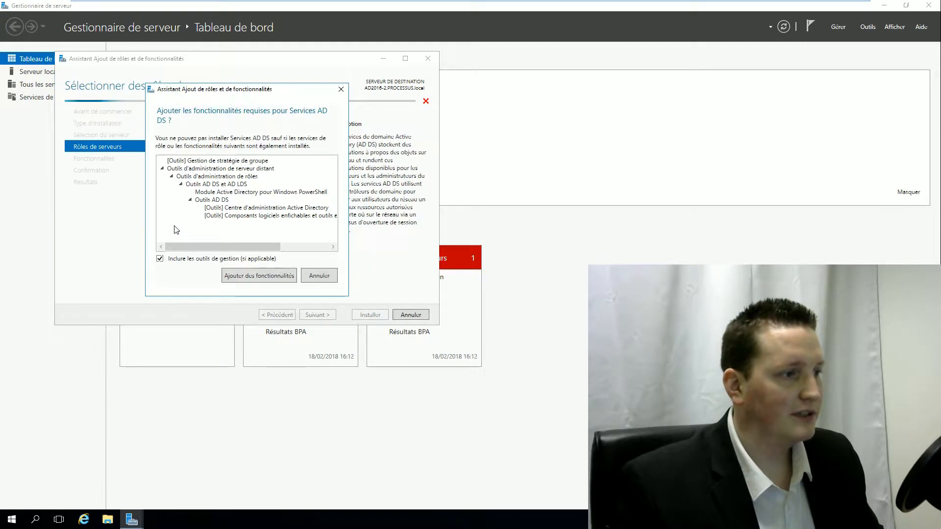
left_click(267, 276)
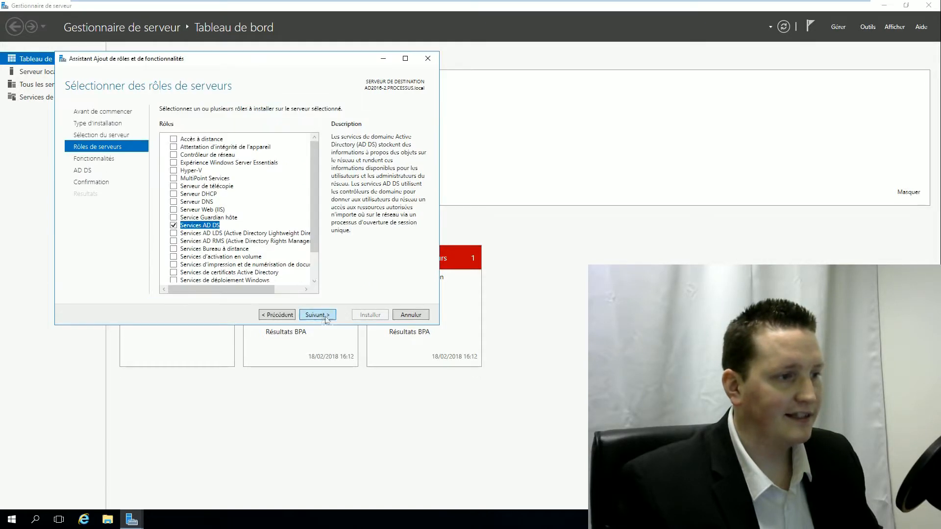
left_click(316, 316)
left_click(317, 316)
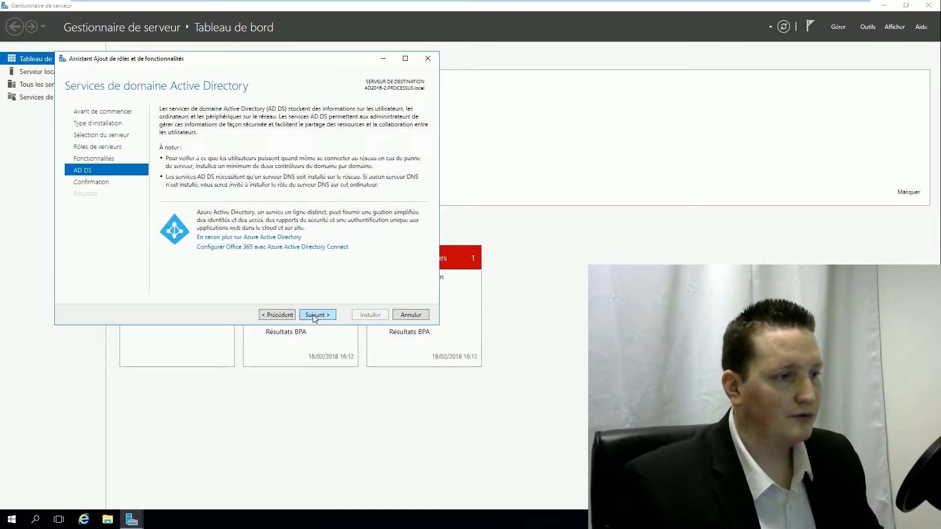
left_click(321, 316)
left_click(378, 316)
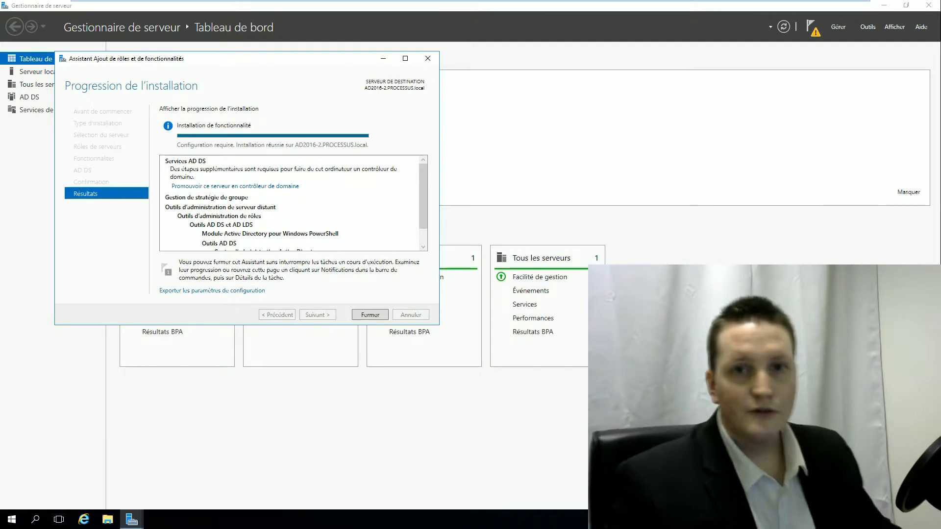
left_click(364, 315)
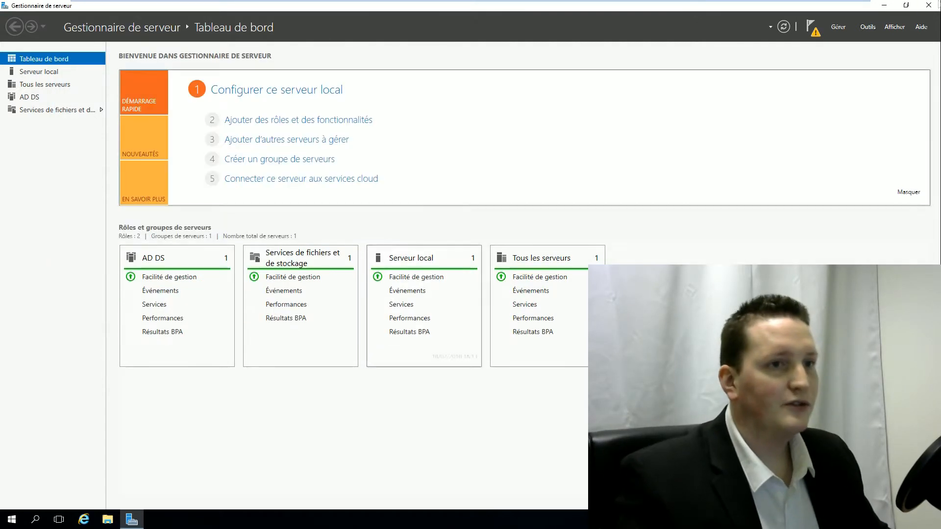
- Start the domain controller promotion, adding a controller to the existing PROCESSUS.local domain
left_click(813, 32)
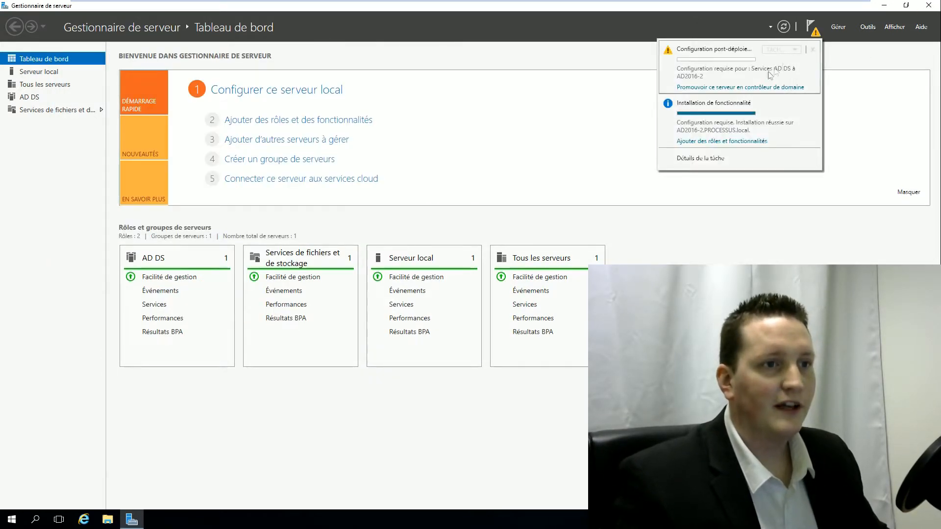
left_click(721, 88)
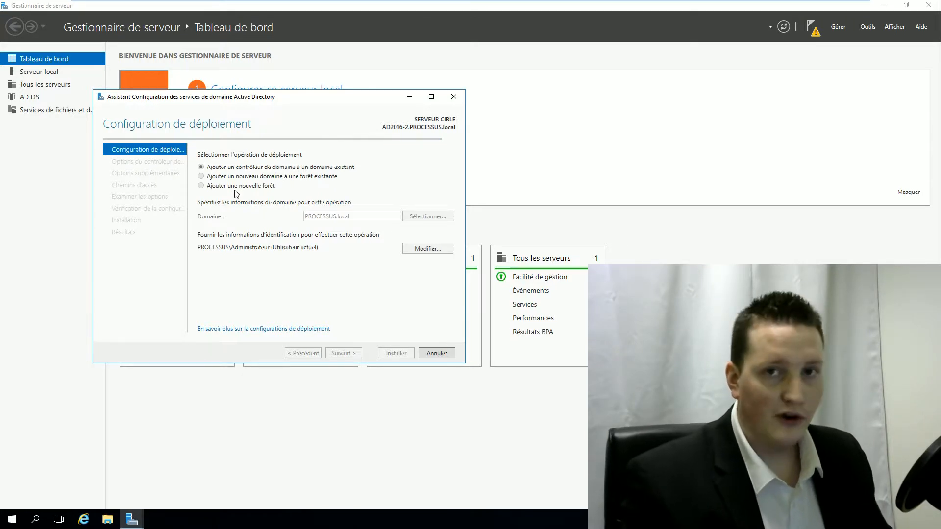
left_click(432, 216)
left_click(151, 148)
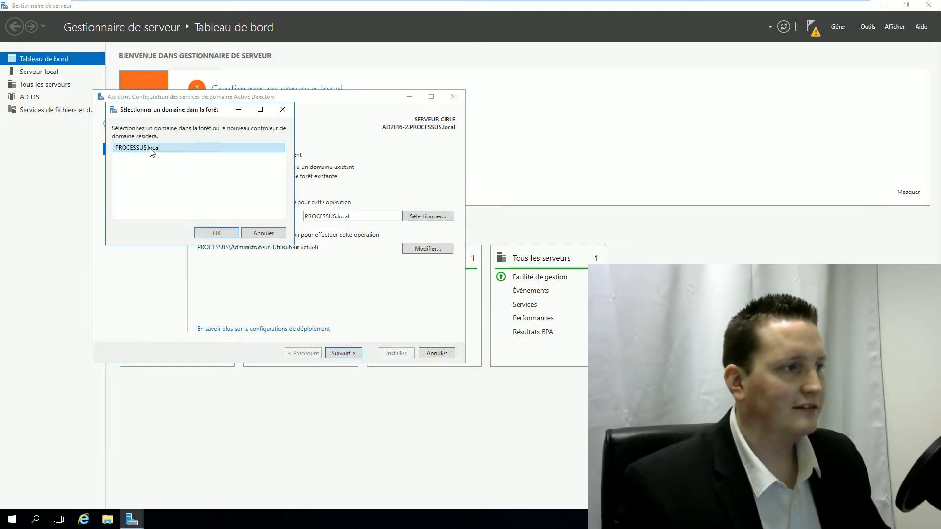
left_click(217, 235)
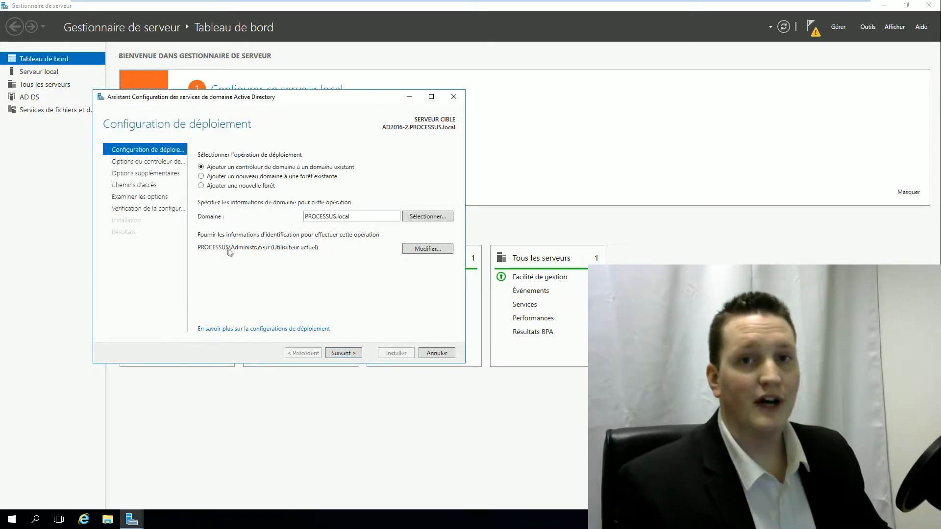
left_click(343, 352)
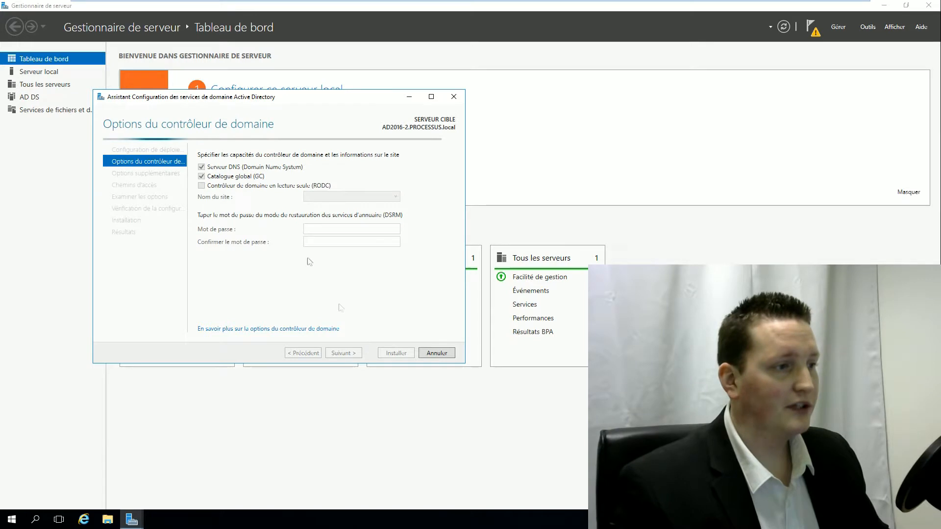
- Enter and confirm the DSRM restore-mode password, then skip DNS delegation
left_click(323, 229)
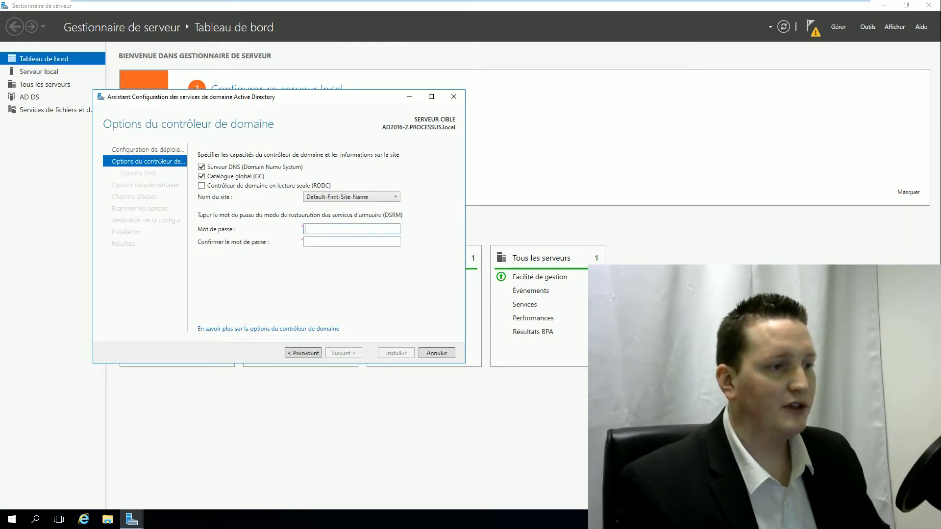
type("••")
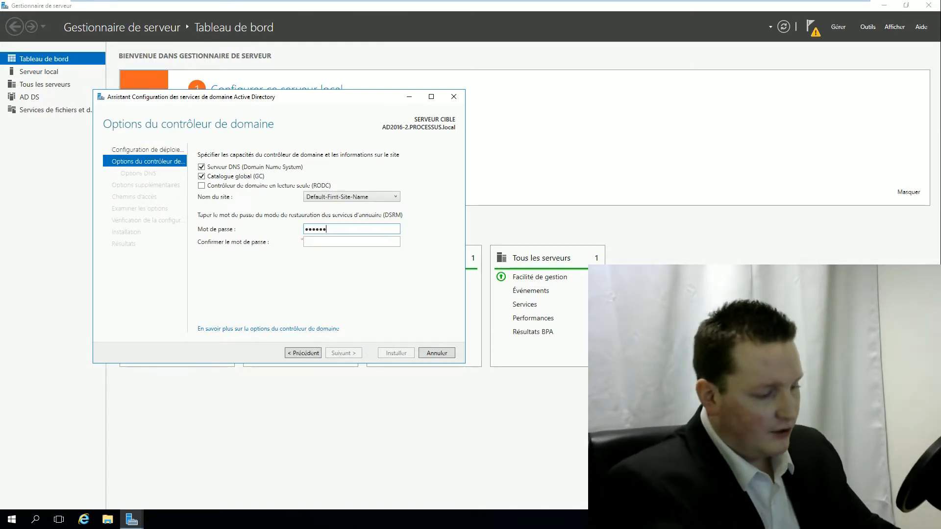
key("Tab")
type("••••••")
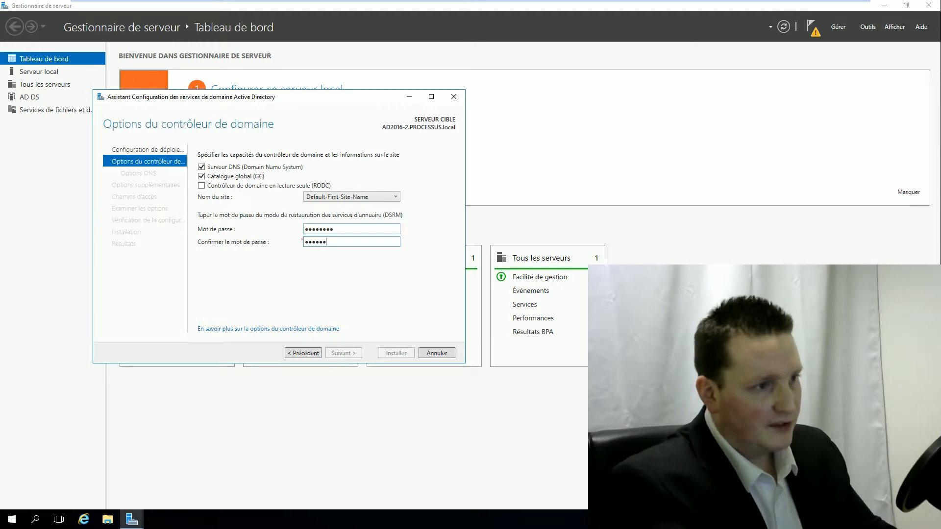
type("••")
key("Return")
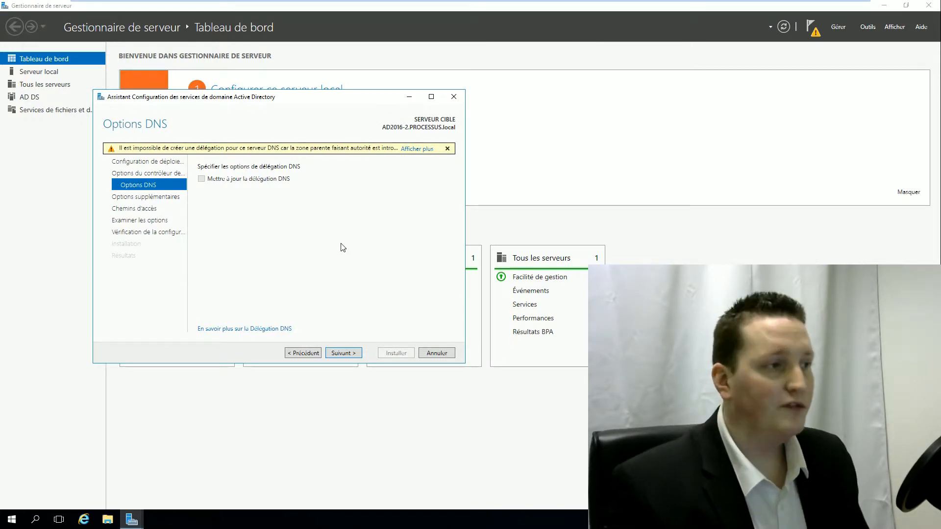
key("Return")
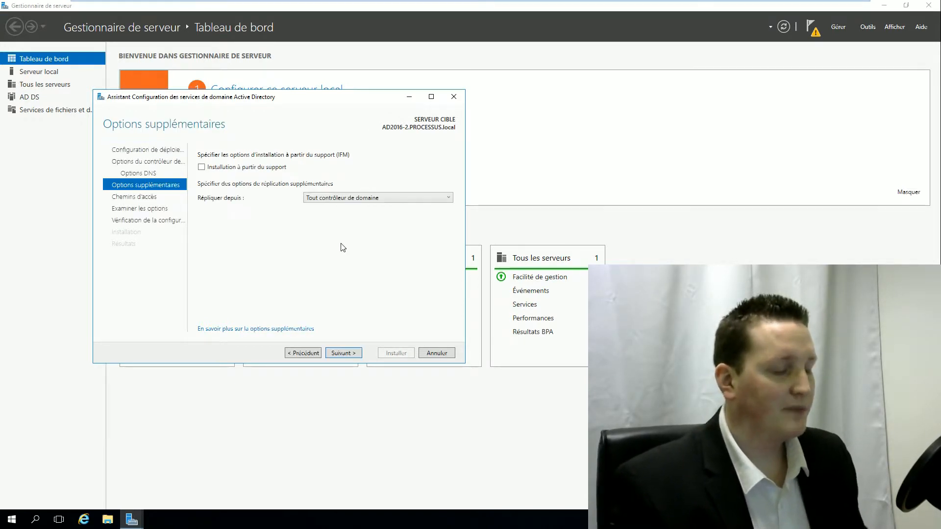
- Replicate from AD2016-1.PROCESSUS.local, keep default database and SYSVOL paths, and launch the promotion
left_click(373, 198)
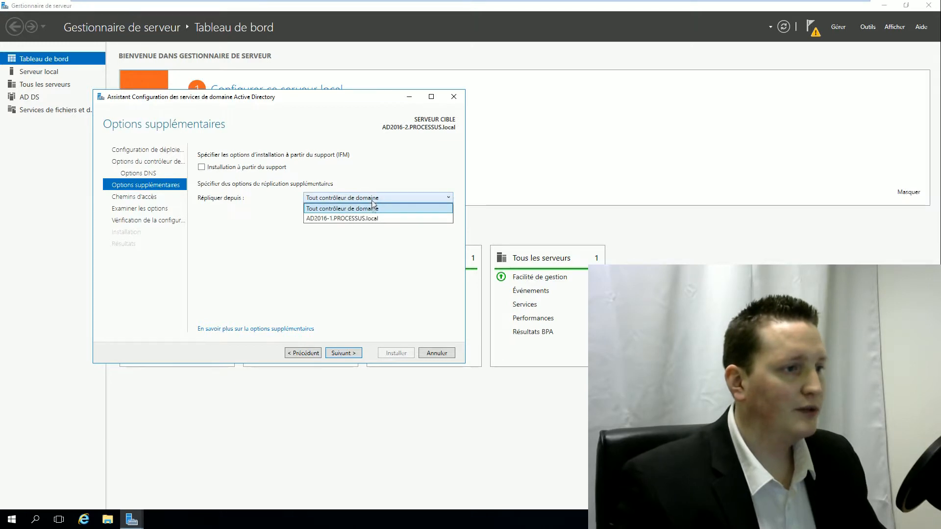
left_click(334, 219)
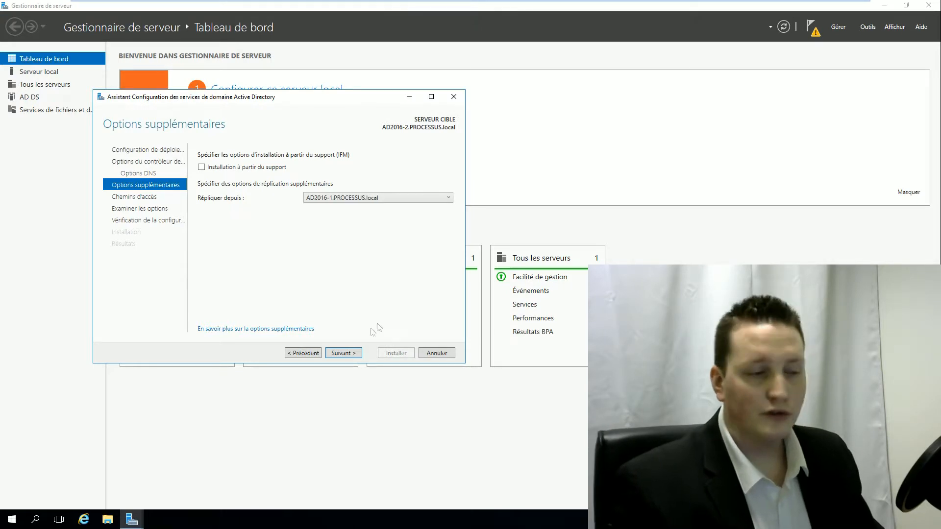
left_click(351, 352)
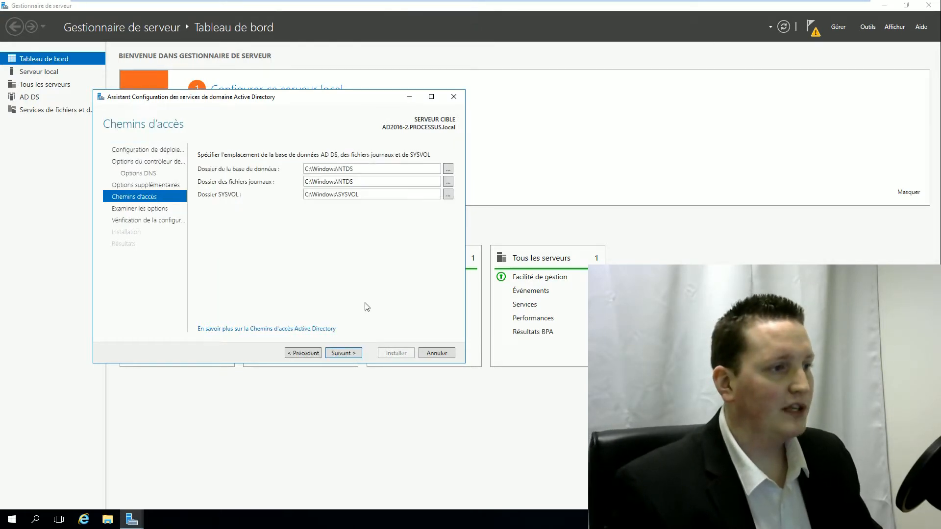
left_click(353, 353)
left_click(353, 353)
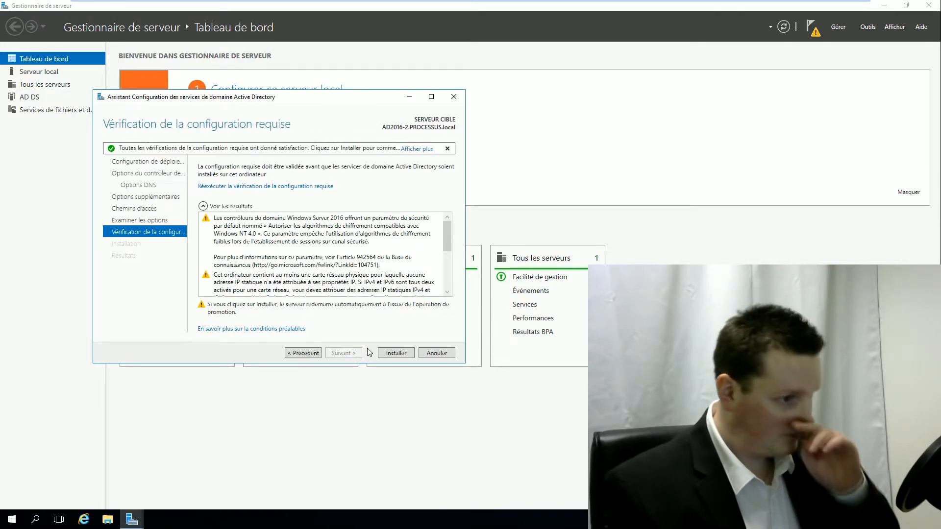
left_click(398, 354)
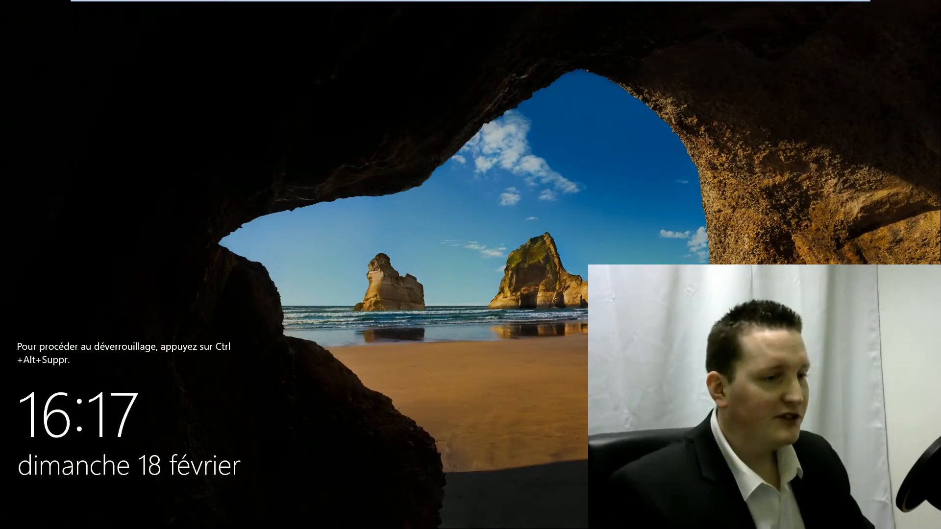
- After the reboot, sign back in with the Administrateur password
key("ctrl+alt+Delete")
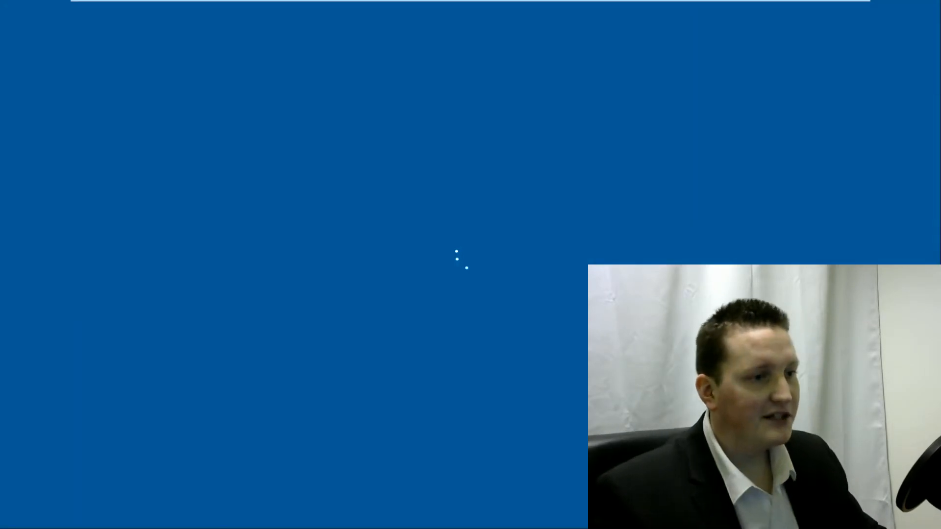
type("*****")
key("Return")
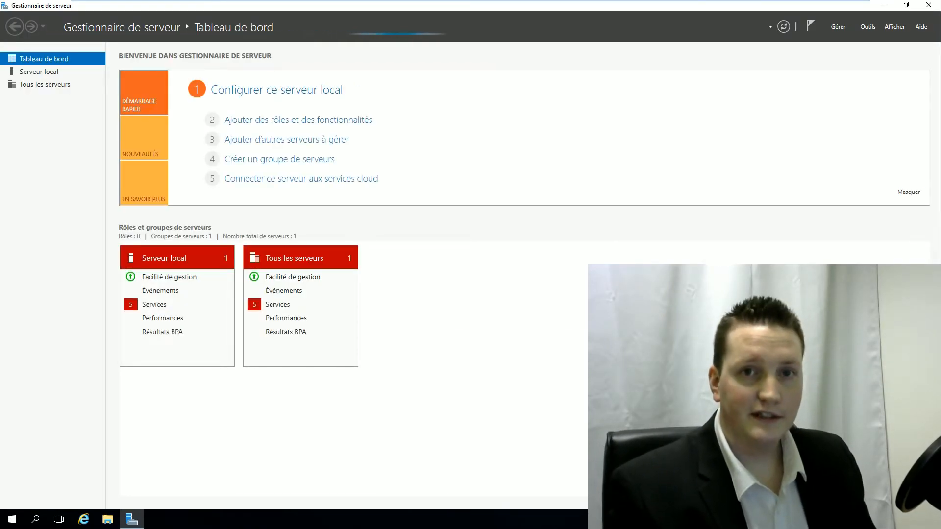
- Launch Sites et services Active Directory from the Outils menu
left_click(870, 28)
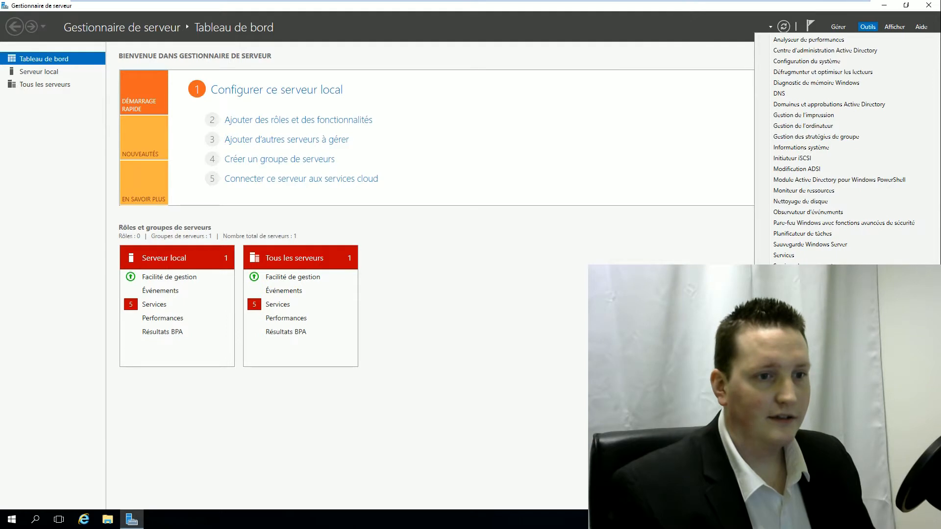
key("Escape")
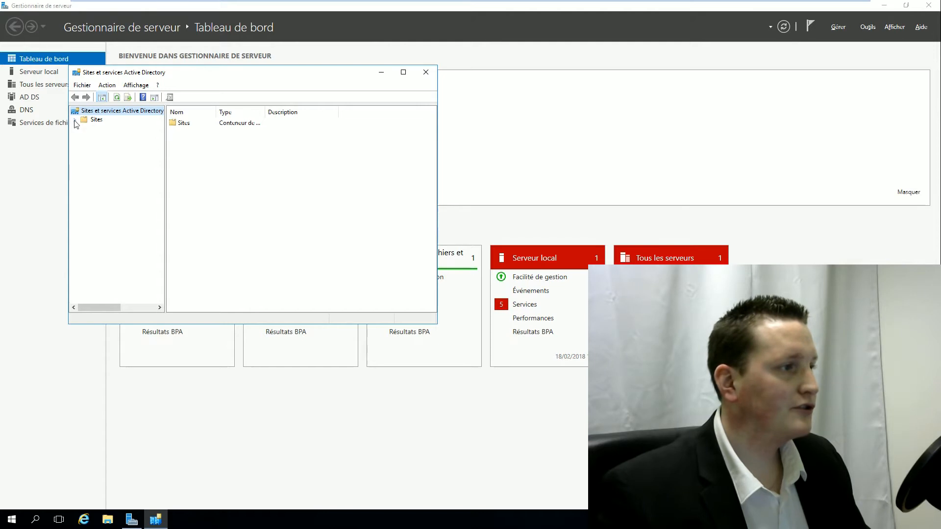
- View NTDS Settings for AD2016-1 and AD2016-2 under Default-First-Site-Name, then open Active Directory Users and Computers
left_click(75, 120)
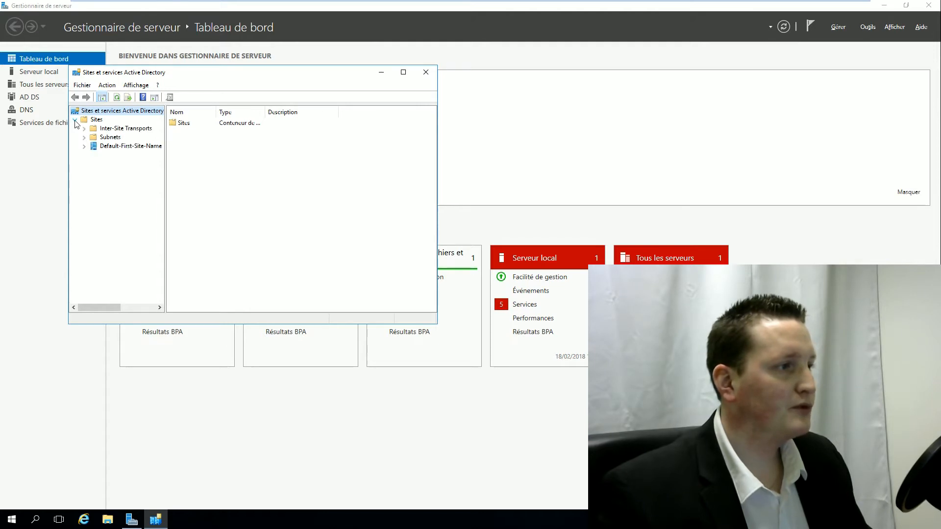
left_click(84, 146)
left_click(93, 155)
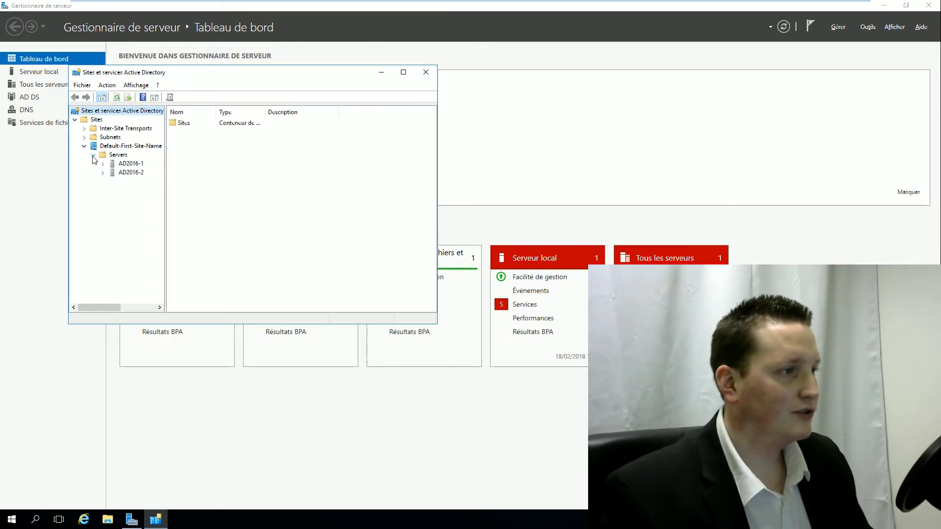
left_click(103, 164)
left_click(103, 181)
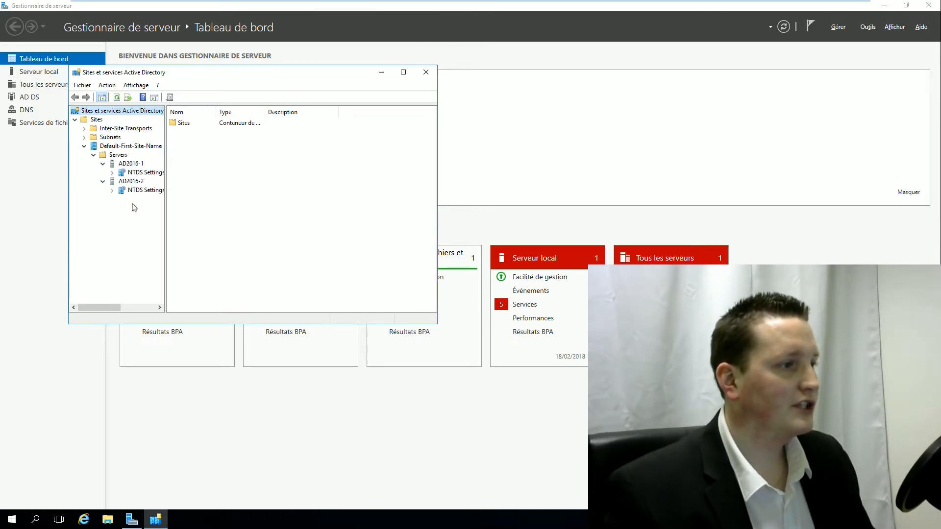
left_click(140, 172)
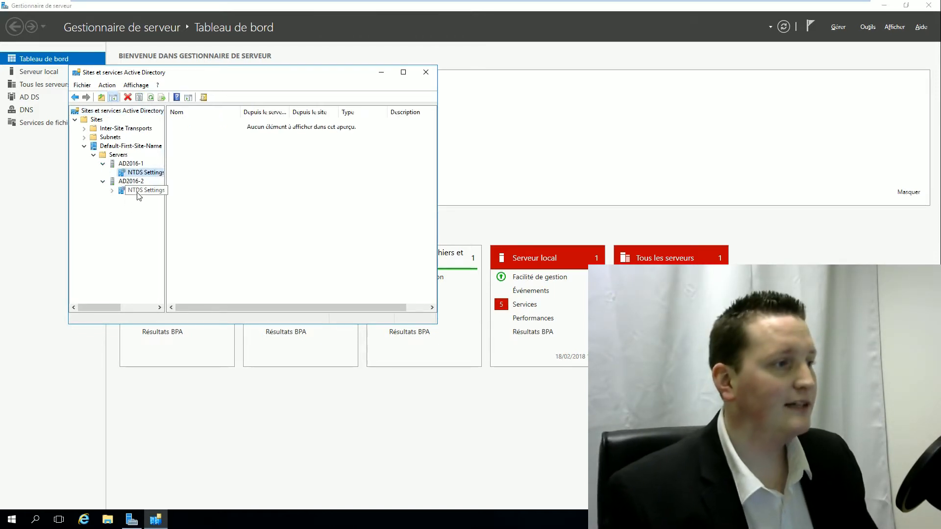
left_click(141, 190)
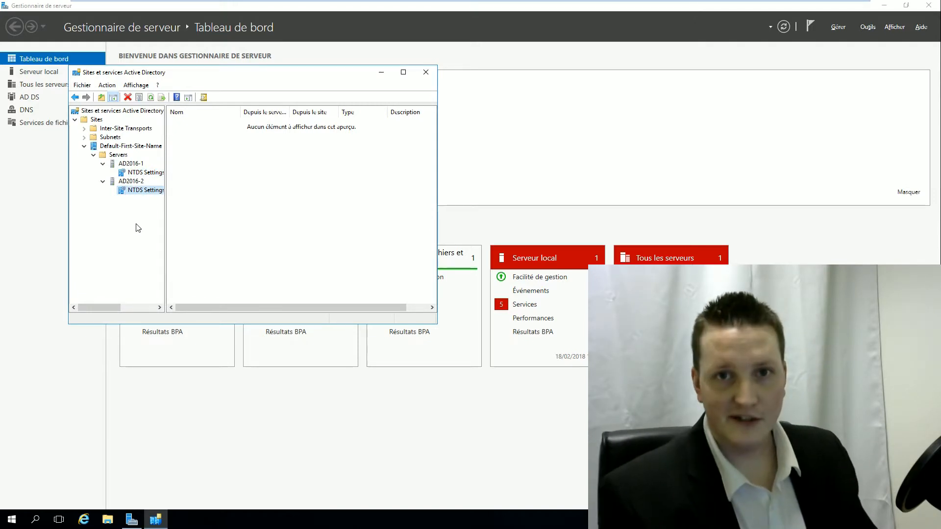
left_click(868, 27)
key("Escape")
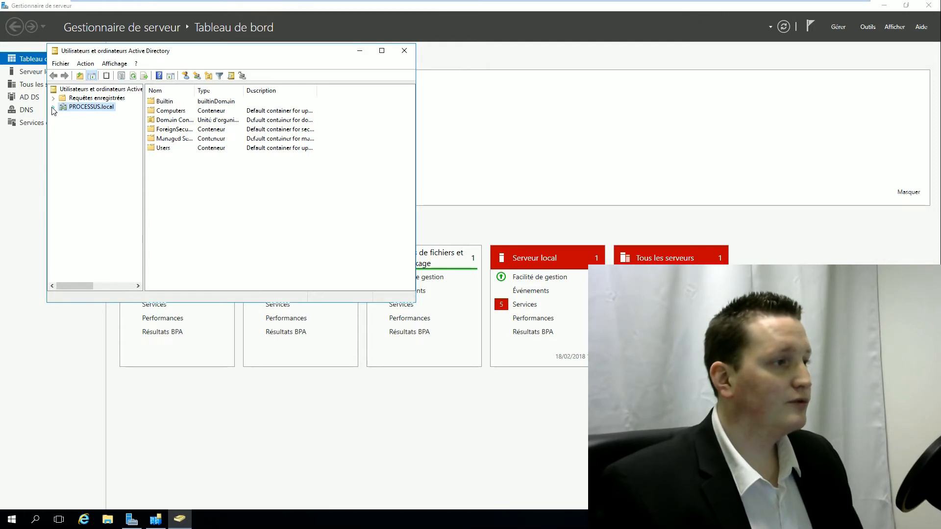
- Begin a new user in PROCESSUS.local's Users, named depuis-ad2016-2 with the same logon name
left_click(54, 107)
left_click(83, 161)
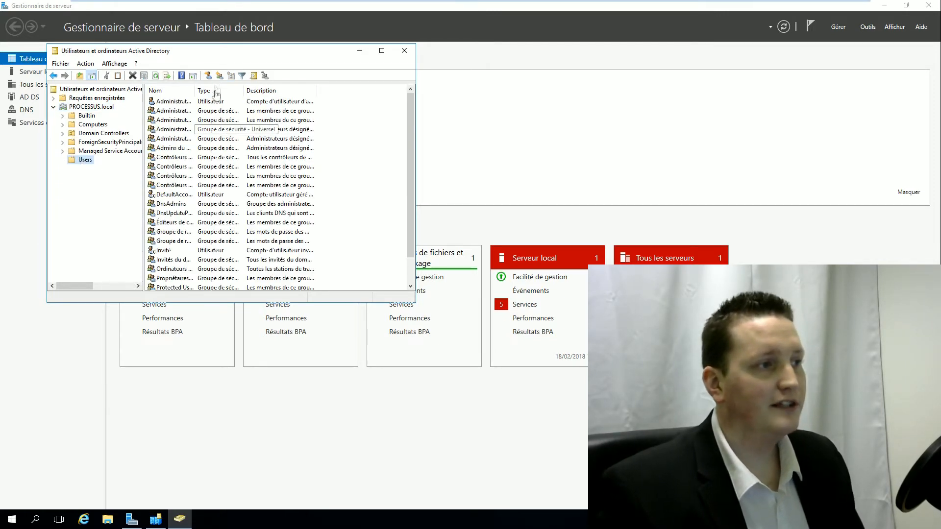
left_click(208, 75)
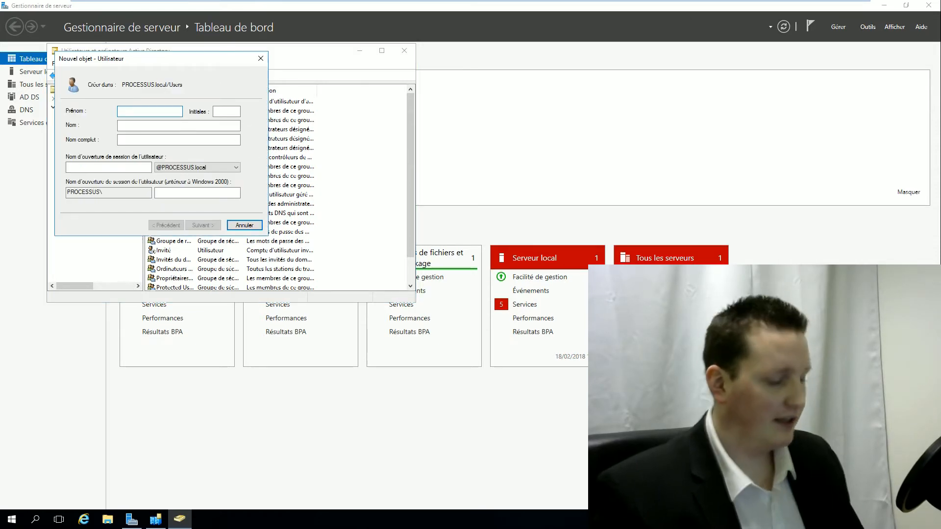
type("depuis")
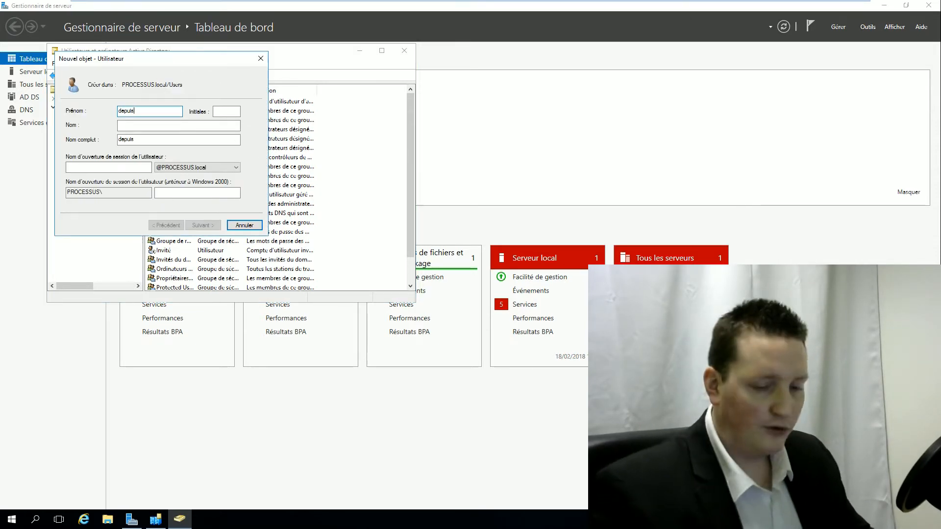
type("-ad201")
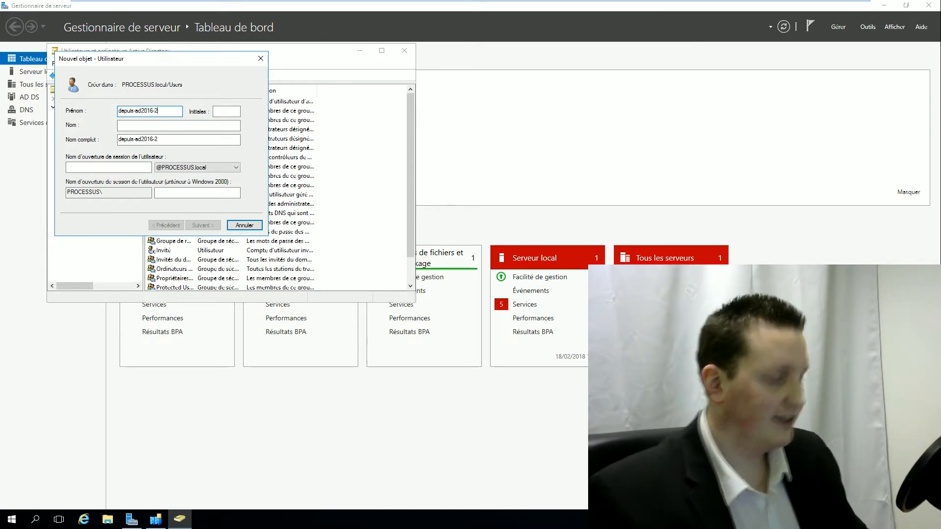
type("6-2")
key("ctrl+a")
key("ctrl+c")
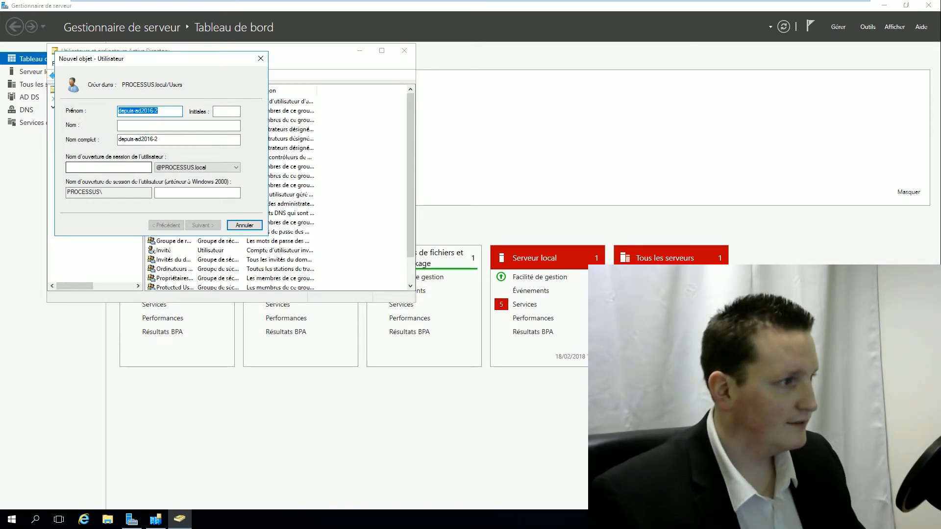
left_click(134, 167)
key("ctrl+v")
left_click(203, 225)
- Give the user a never-expiring, user-unchangeable password, finish creation, and switch to AD2016-1
type("Pa$$w0rd")
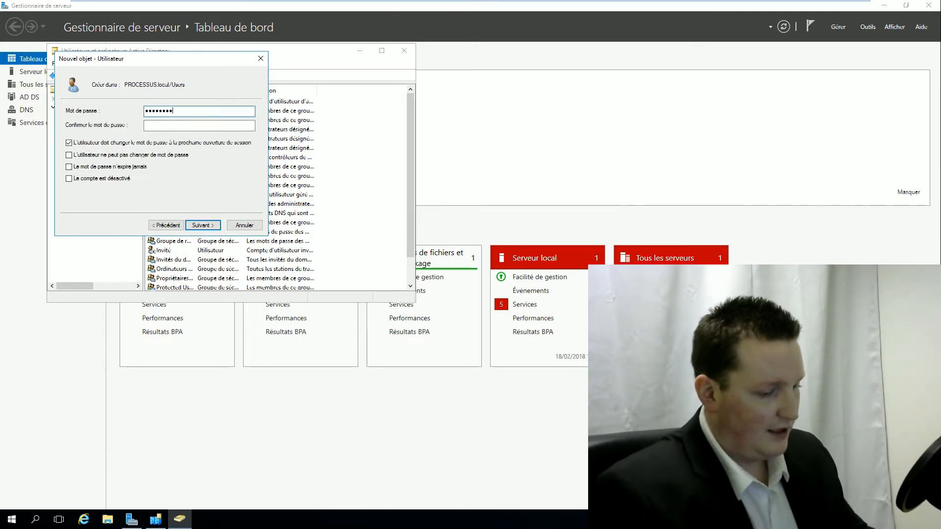
type("Pa$$w0rd")
key("Tab")
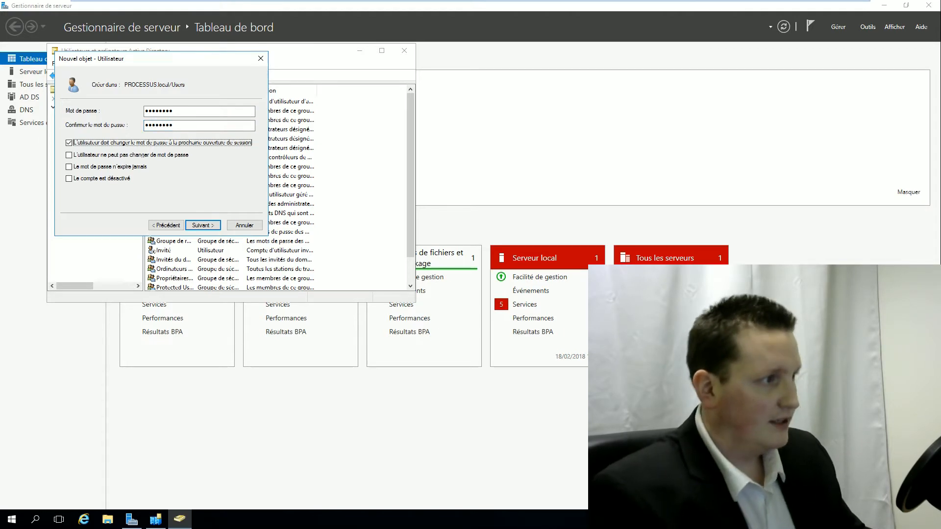
key("space")
key("Tab")
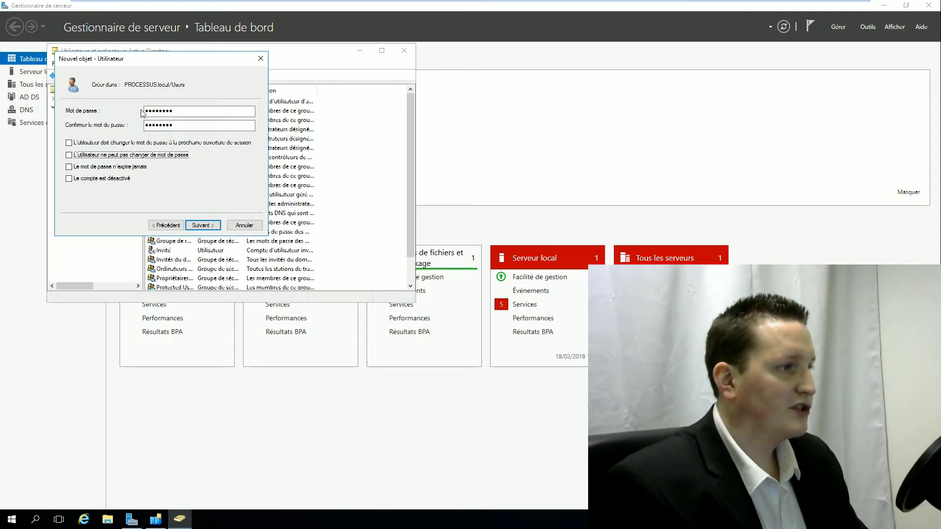
key("Tab")
key("space")
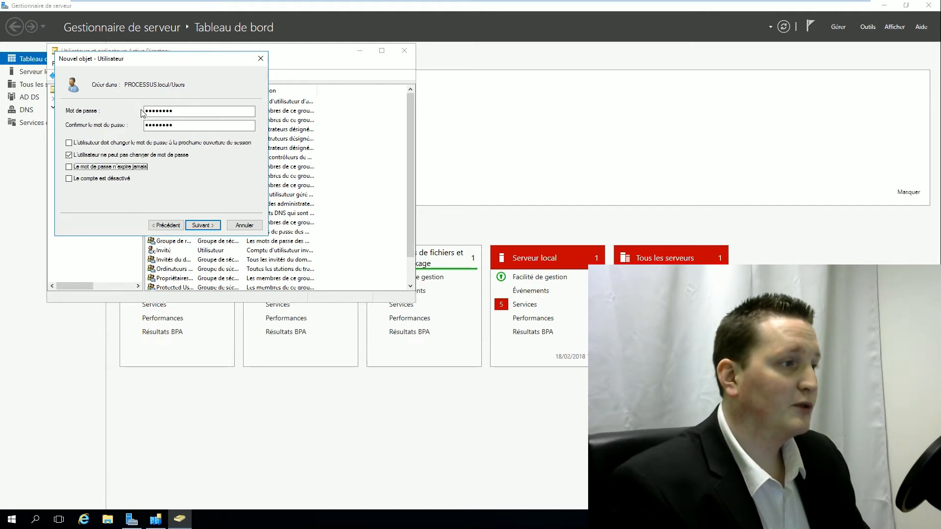
key("Return")
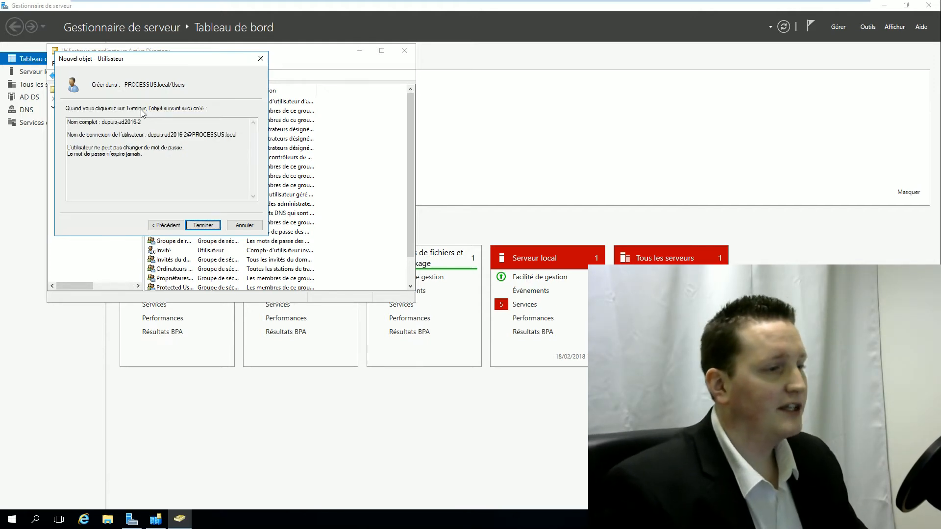
key("Return")
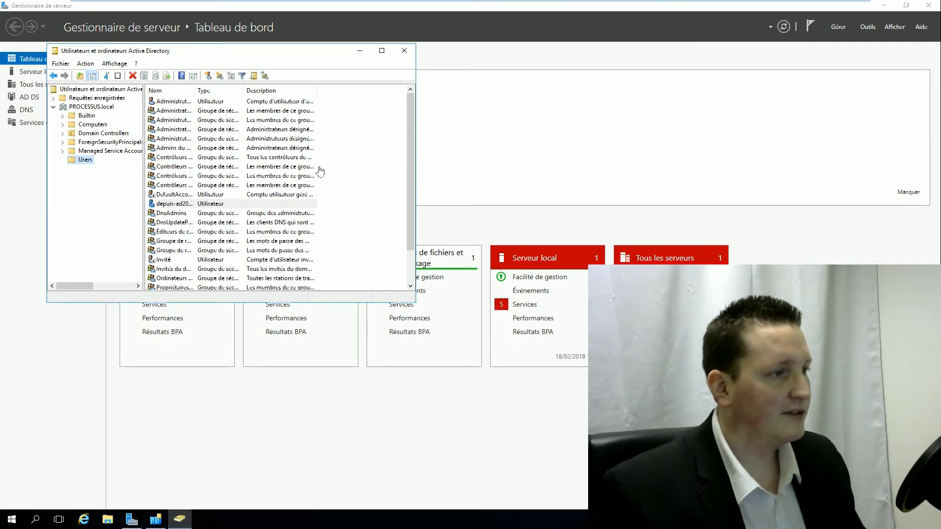
left_click(429, 7)
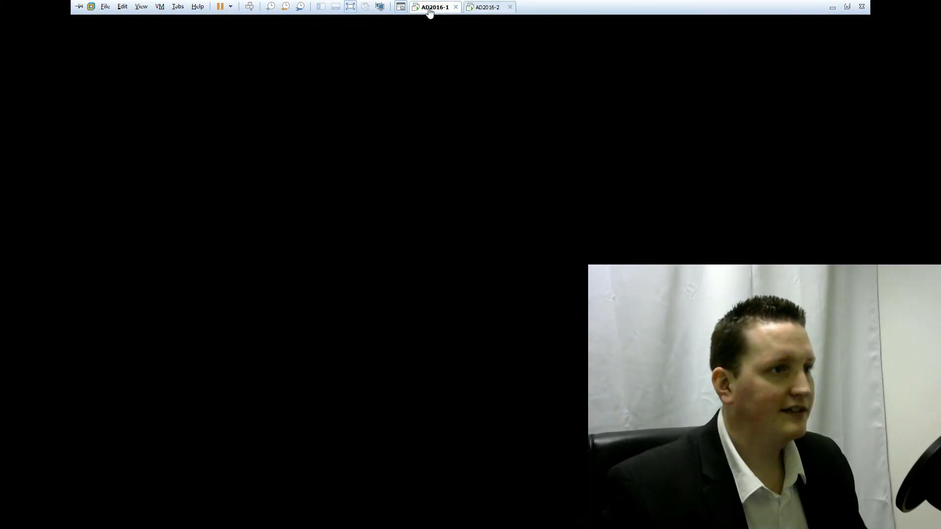
- In AD2016-1's Active Directory Users and Computers, select depuis-ad2016-2 in PROCESSUS.local's Users and widen Nom
left_click(867, 26)
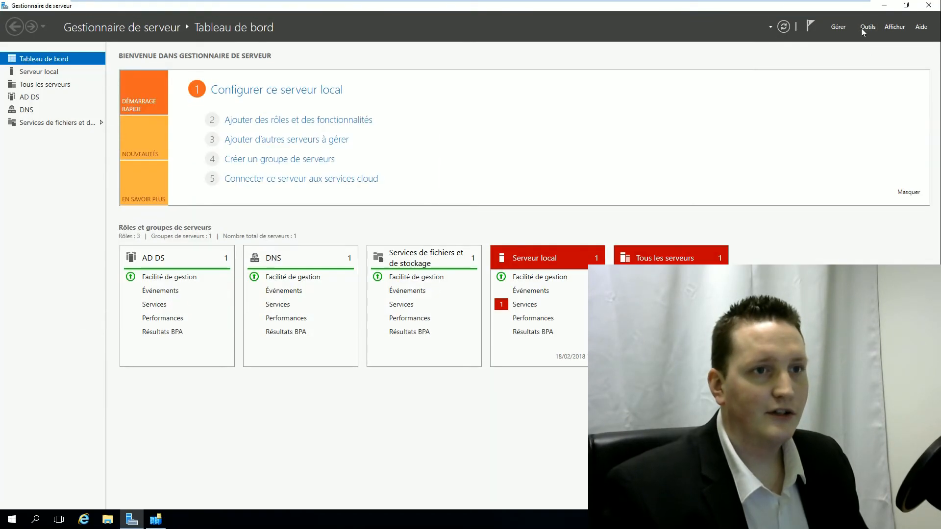
left_click(823, 320)
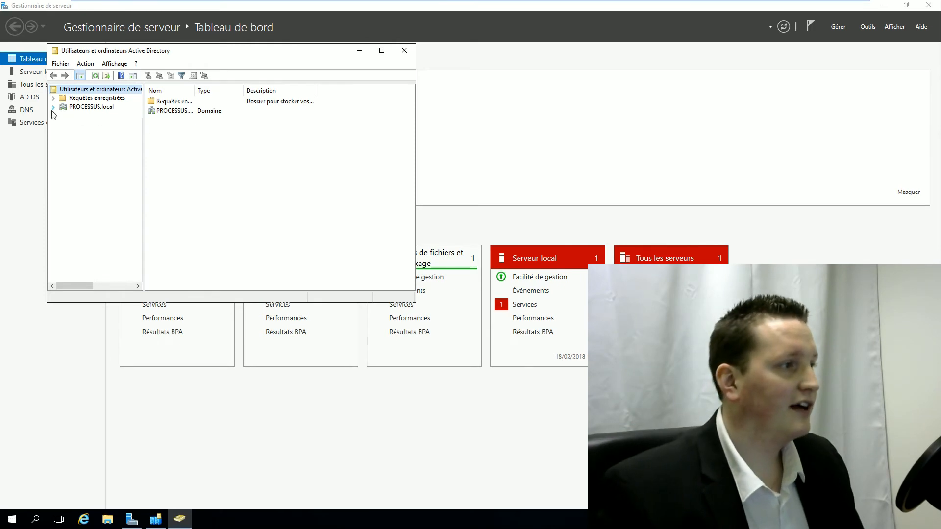
left_click(53, 108)
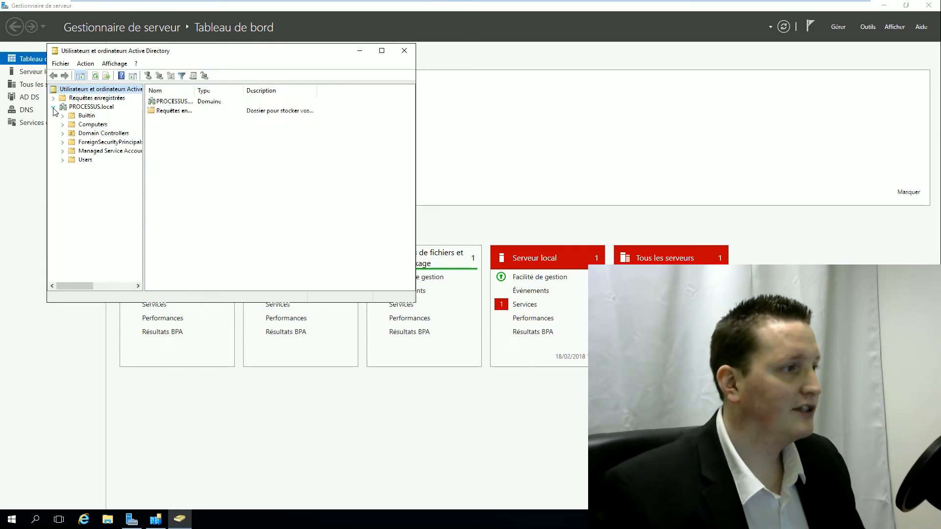
left_click(85, 162)
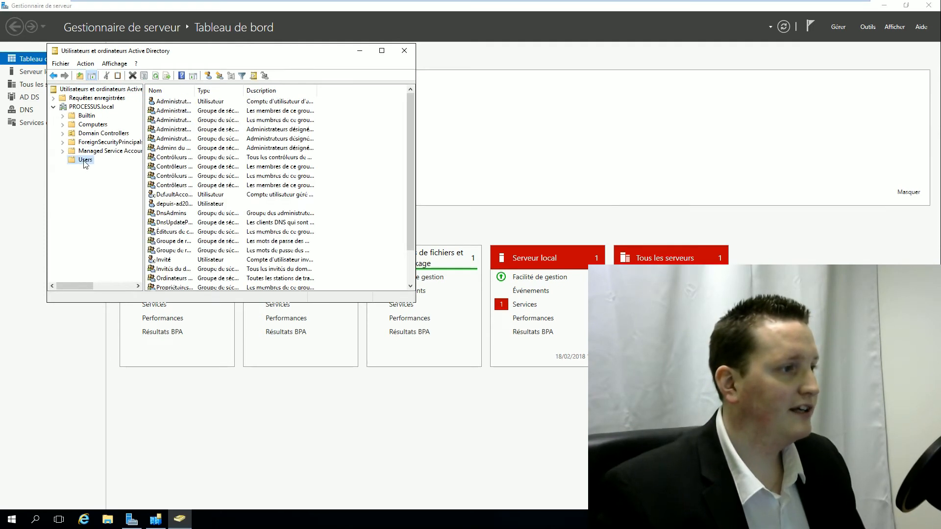
left_click(169, 205)
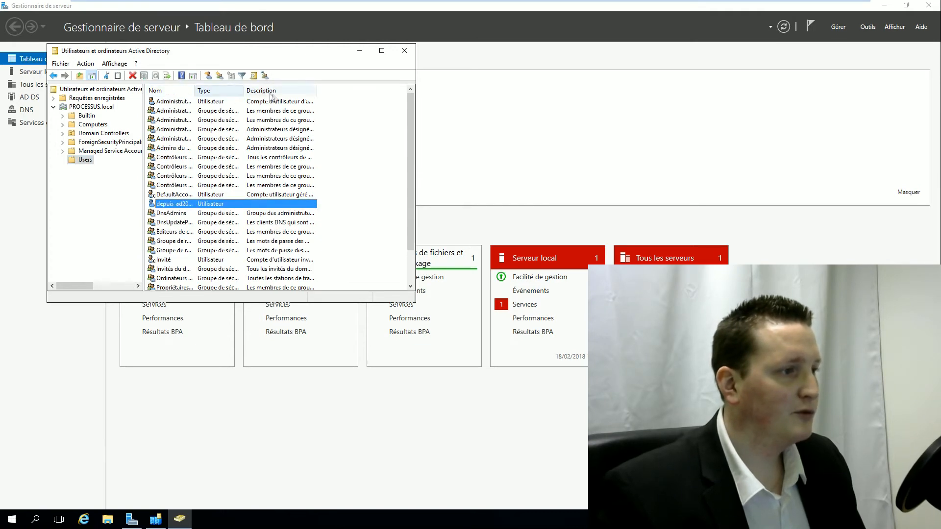
left_click_drag(194, 91, 243, 105)
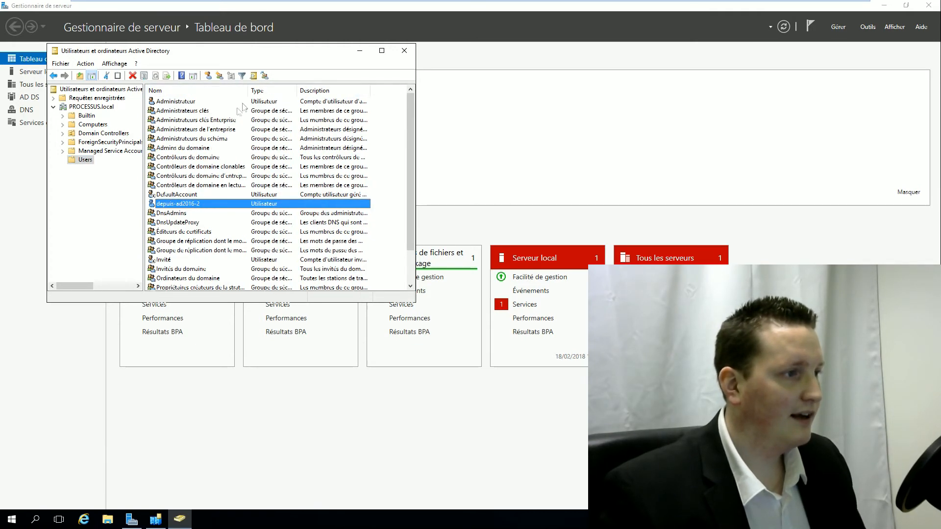